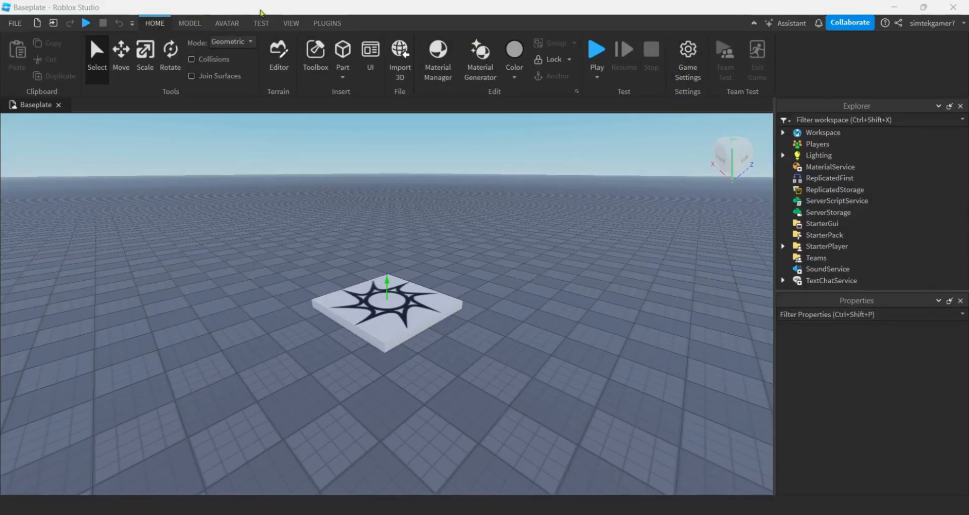
# - Save the place to Roblox as a new game named "My R6 Walk" with Team Create turned off
pyautogui.click(690, 53)
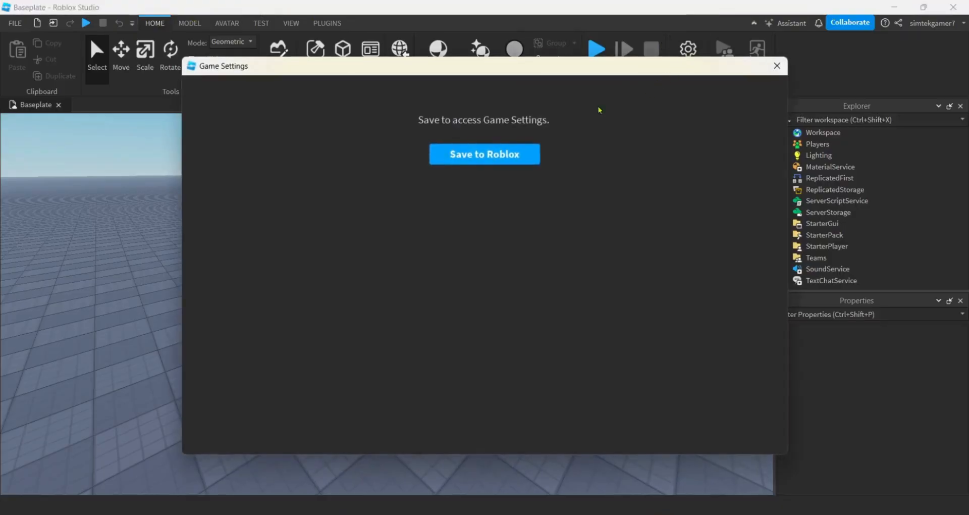
pyautogui.click(459, 161)
pyautogui.click(468, 84)
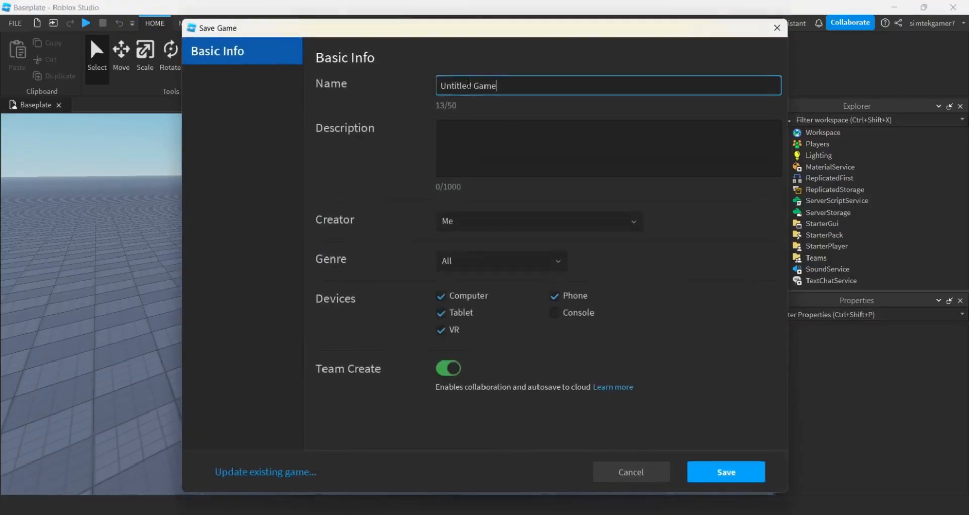
pyautogui.hotkey('ctrl', 'a')
pyautogui.write('My R6')
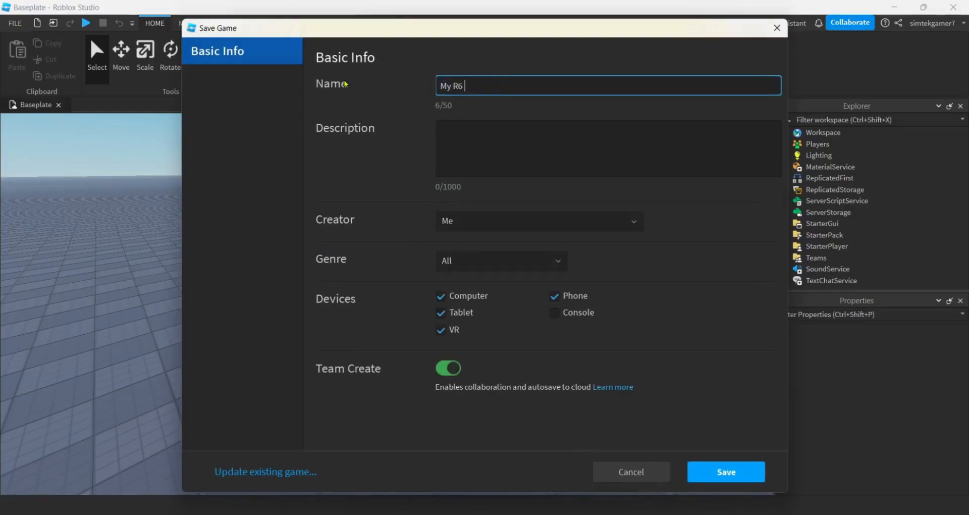
pyautogui.write(' Walk')
pyautogui.click(448, 377)
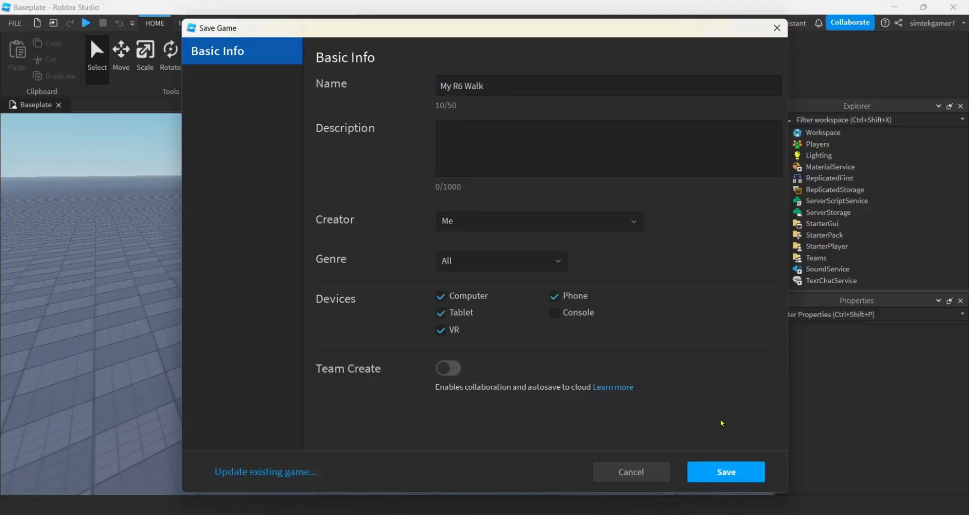
pyautogui.click(731, 476)
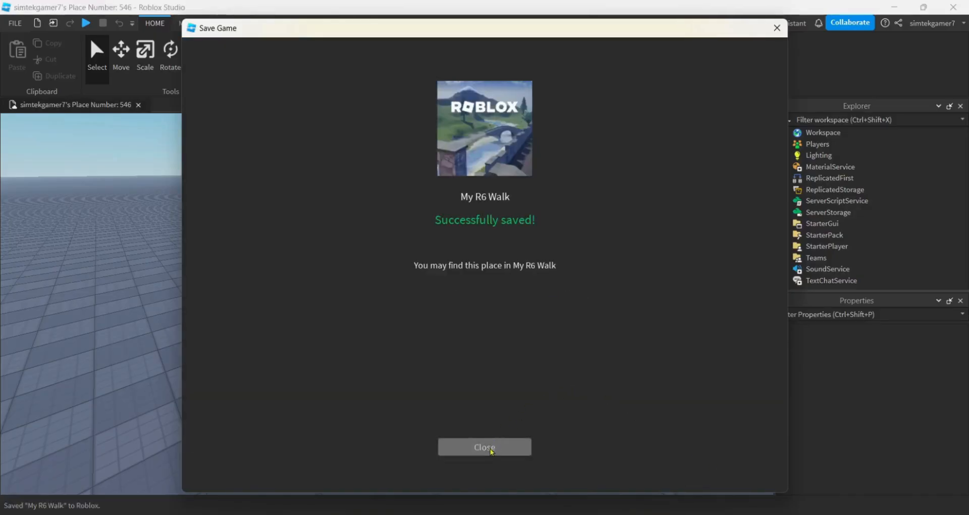
pyautogui.click(485, 446)
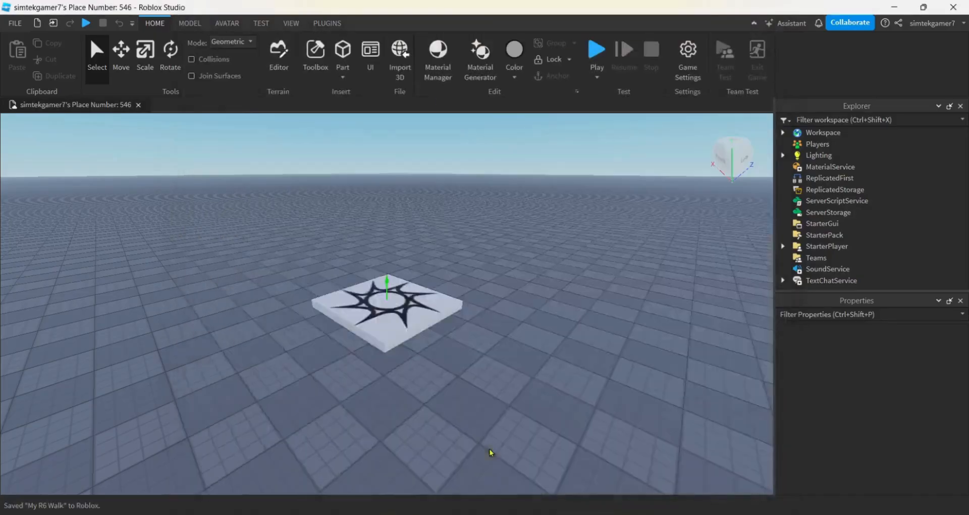
# - Set the game's avatar type to R6 in the game settings and save the change
pyautogui.click(689, 57)
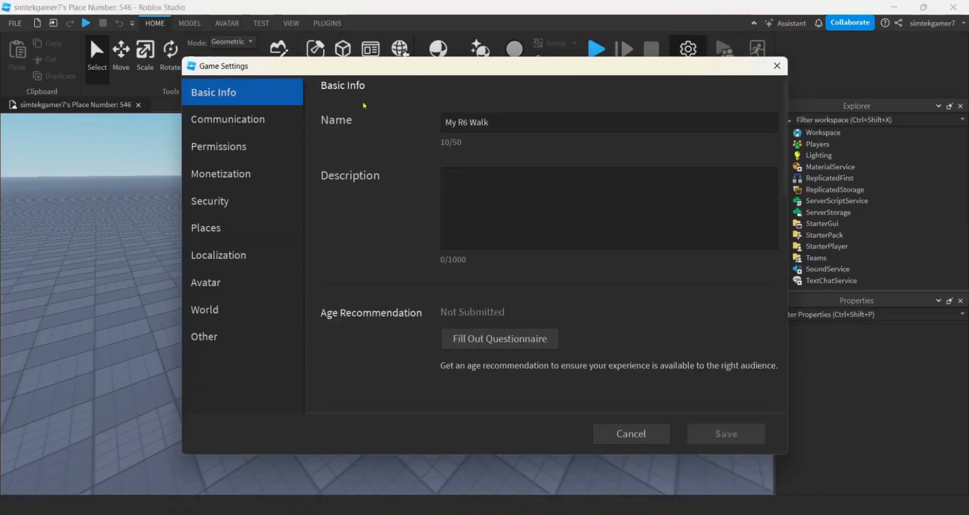
pyautogui.click(208, 287)
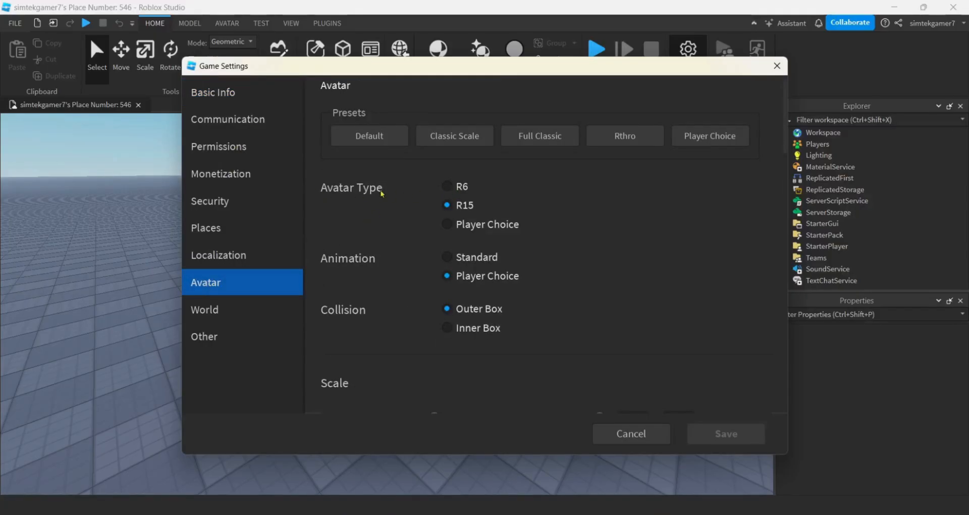
pyautogui.click(450, 188)
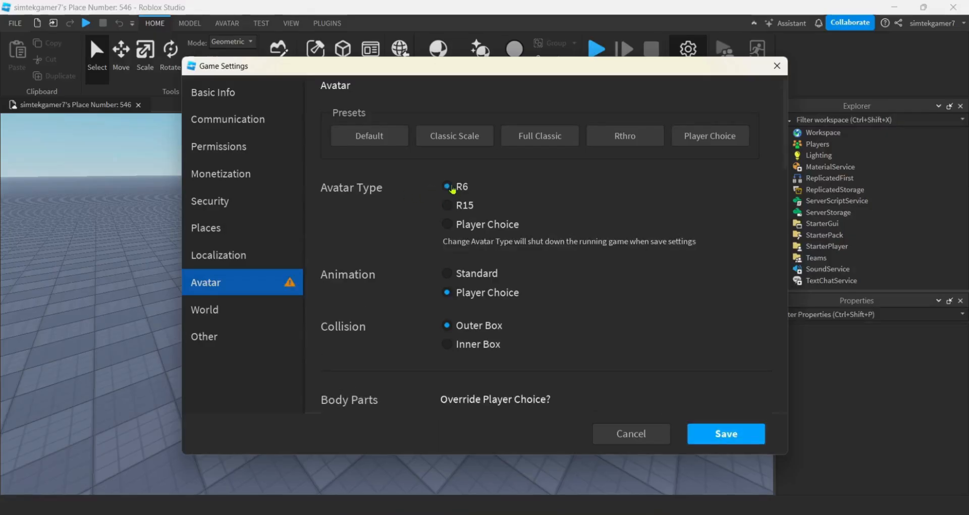
pyautogui.click(741, 439)
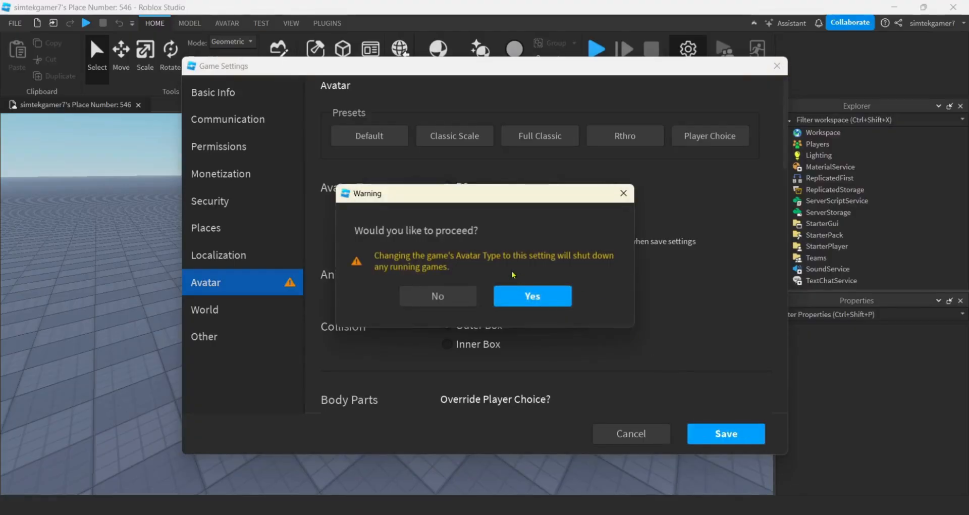
pyautogui.click(536, 297)
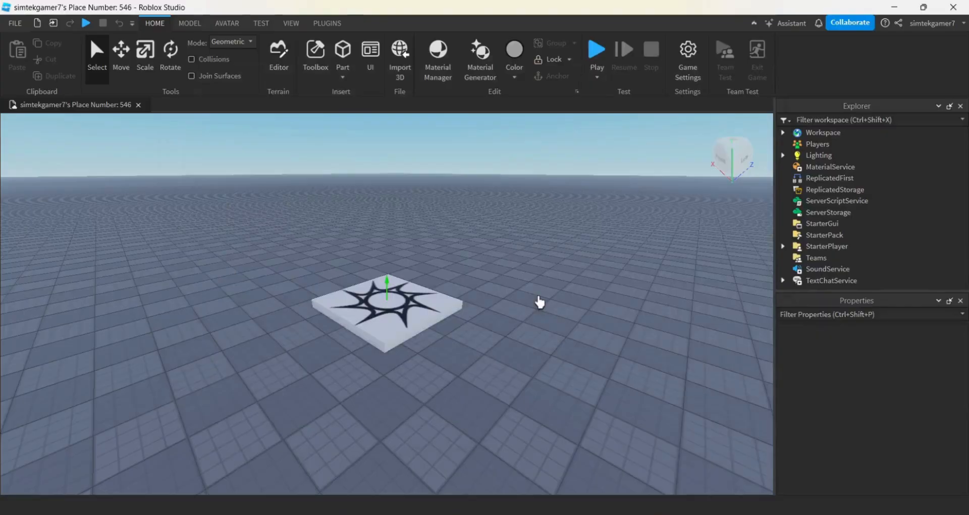
# - Generate an R6 masculine Mesh Avatar (2012) rig and place it on the baseplate away from the spawn location
pyautogui.click(228, 27)
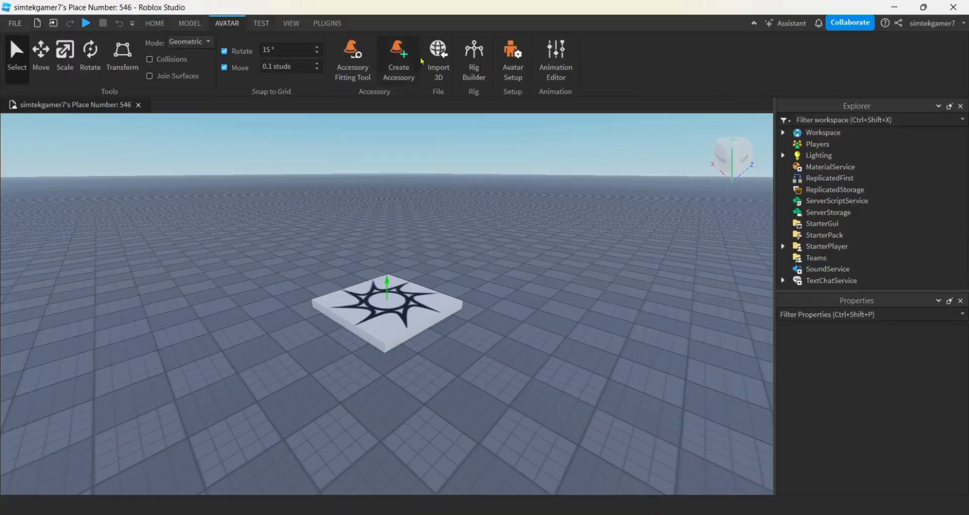
pyautogui.click(473, 56)
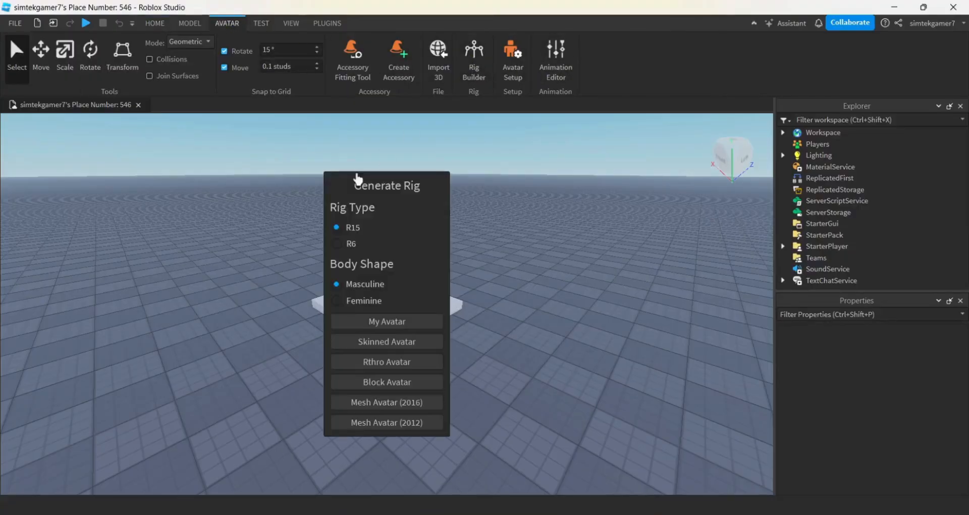
pyautogui.click(336, 244)
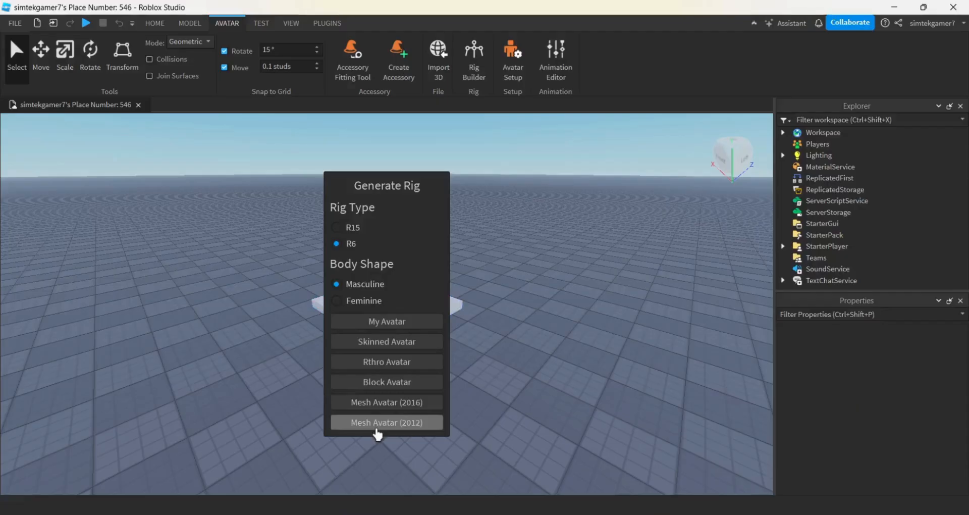
pyautogui.click(377, 425)
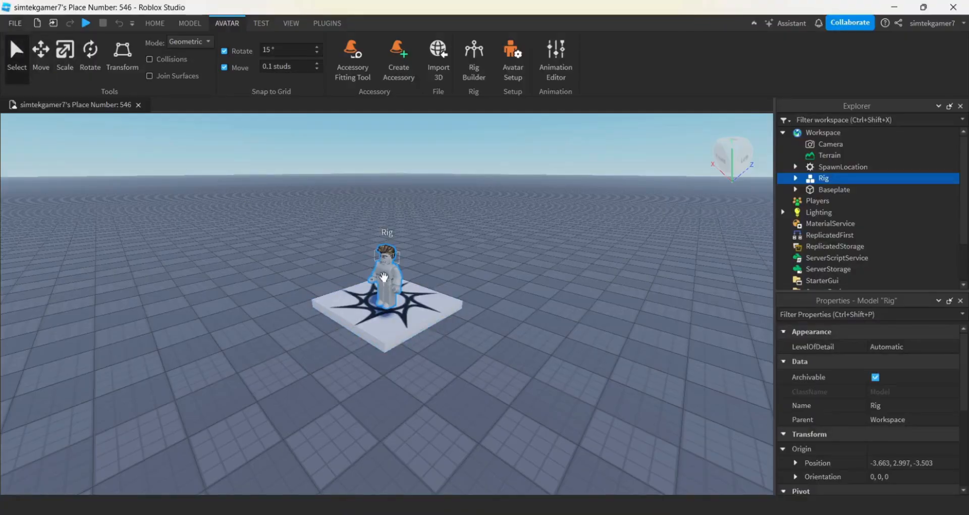
pyautogui.moveTo(386, 291); pyautogui.dragTo(576, 434)
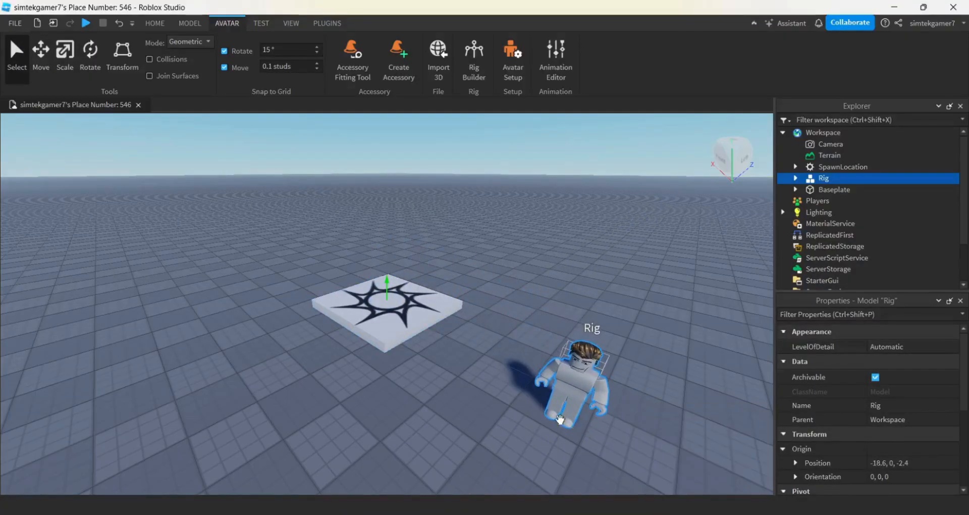
pyautogui.moveTo(576, 435); pyautogui.dragTo(578, 435, button='right')
# - Create a new animation named MyR6Walk for the rig in the Animation Editor
pyautogui.press('a')
pyautogui.press('w')
pyautogui.press('s')
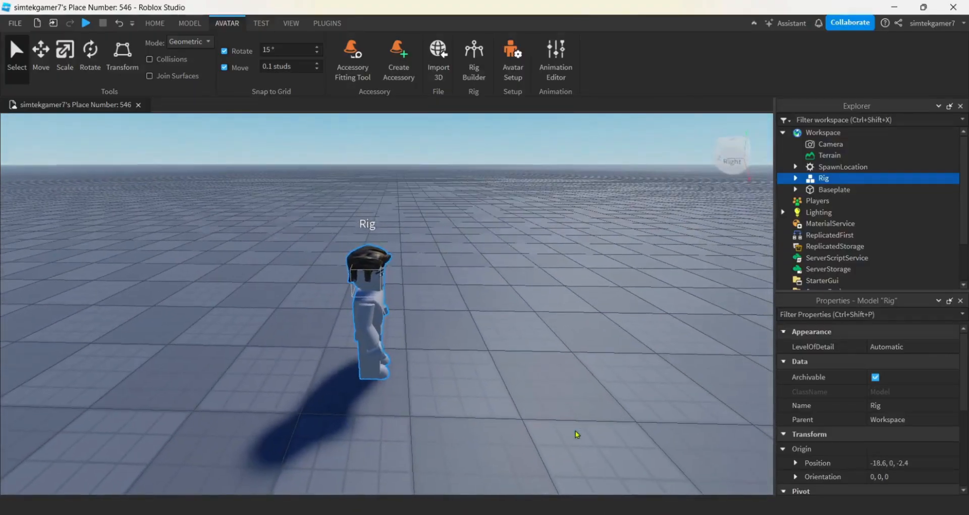
pyautogui.click(554, 64)
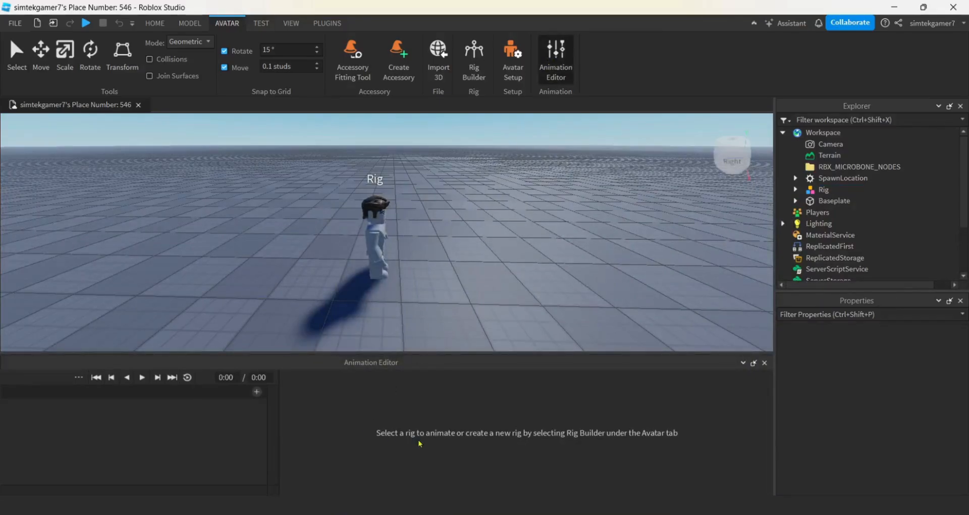
pyautogui.click(379, 240)
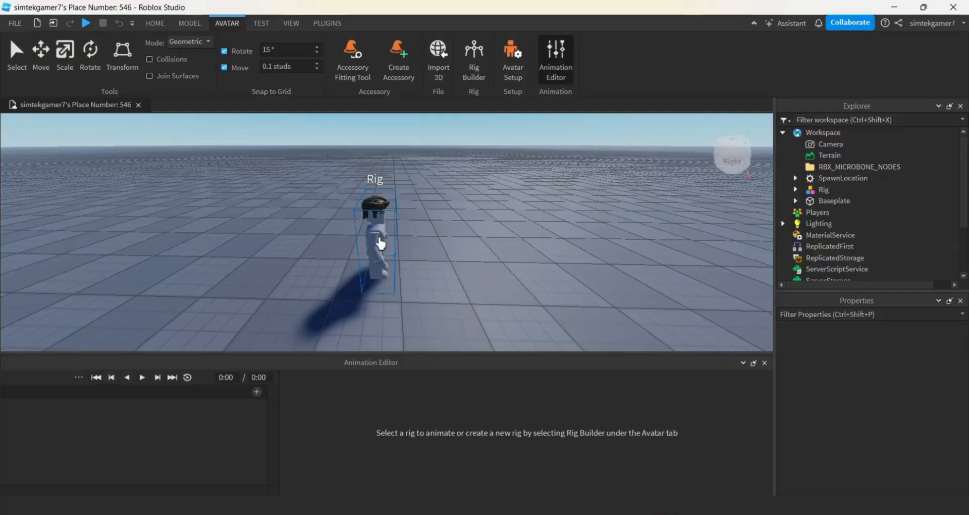
pyautogui.moveTo(440, 419); pyautogui.dragTo(271, 424)
pyautogui.write('My')
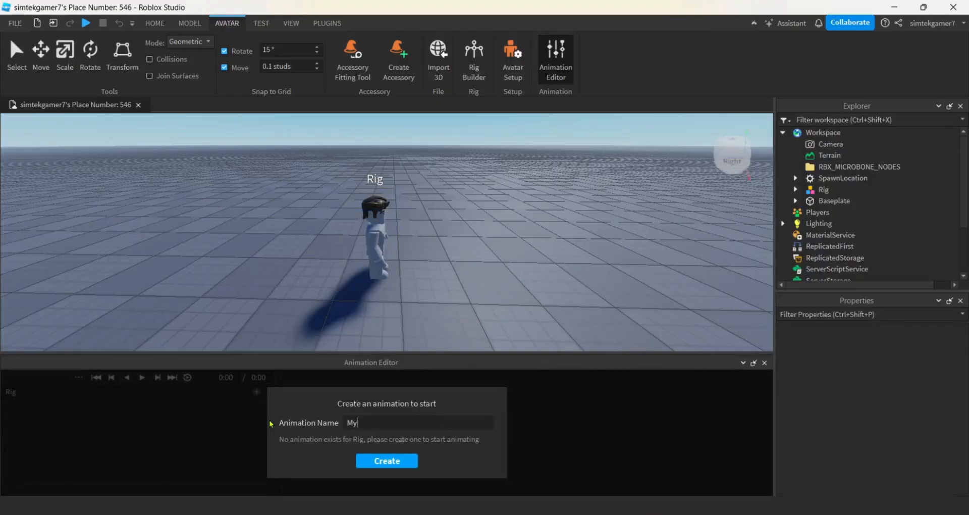
pyautogui.write('R6Walk')
pyautogui.click(369, 459)
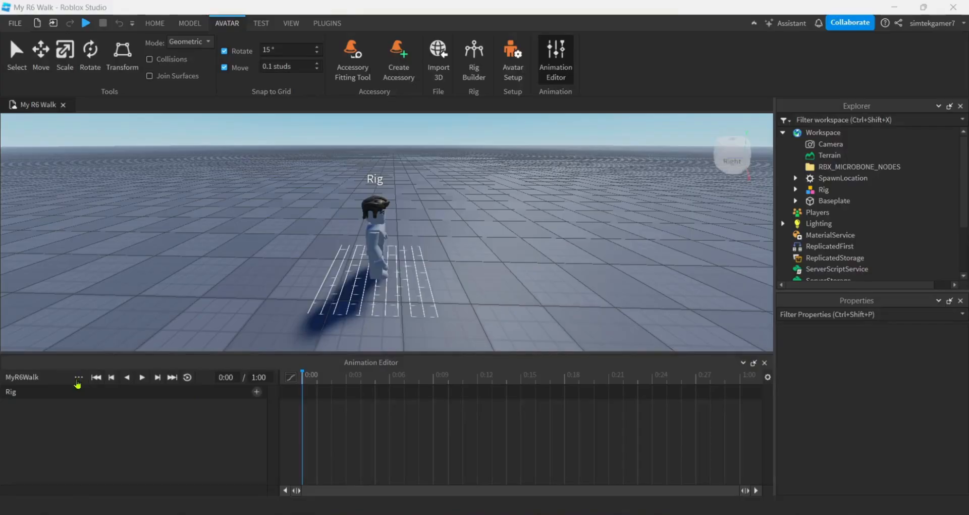
# - Set the MyR6Walk animation's priority to Movement
pyautogui.click(78, 378)
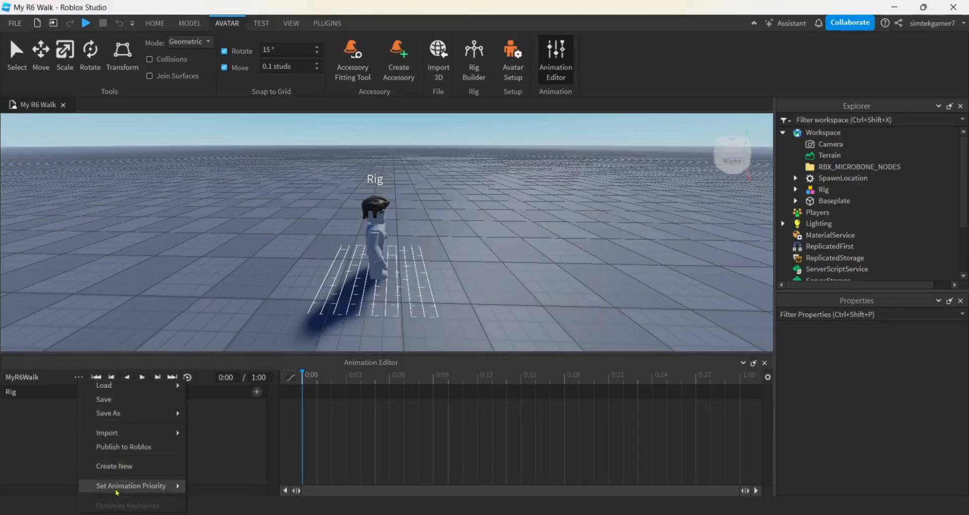
pyautogui.moveTo(116, 493)
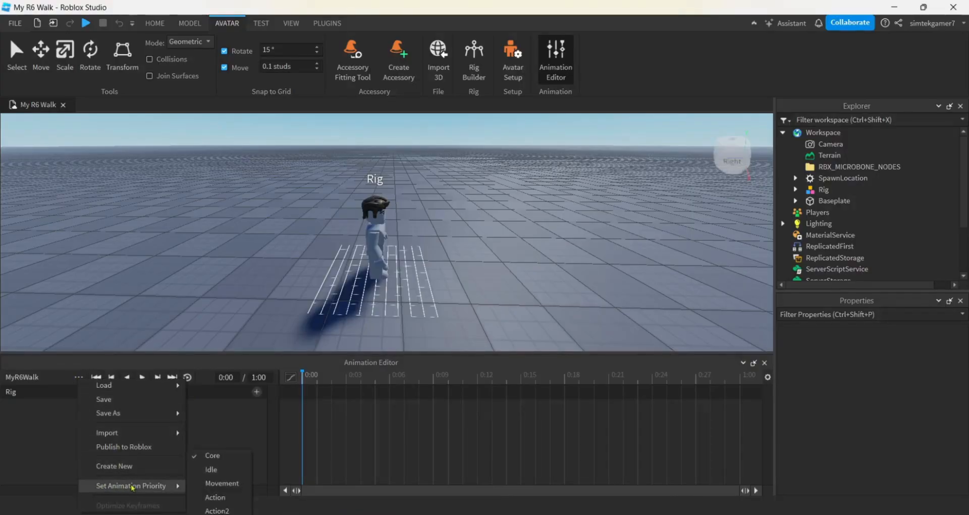
pyautogui.click(221, 484)
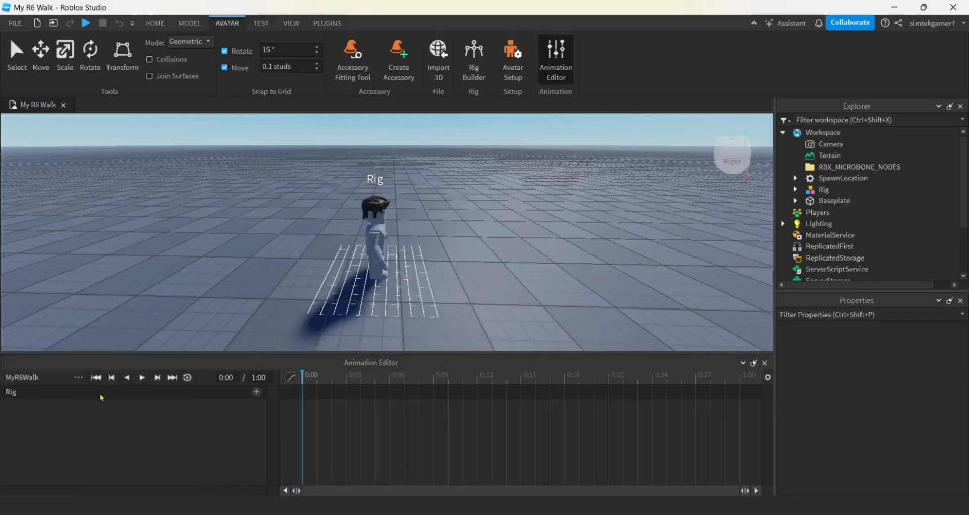
# - Save the MyR6Walk animation and expand the rig's AnimSaves in the object hierarchy to locate it
pyautogui.click(79, 379)
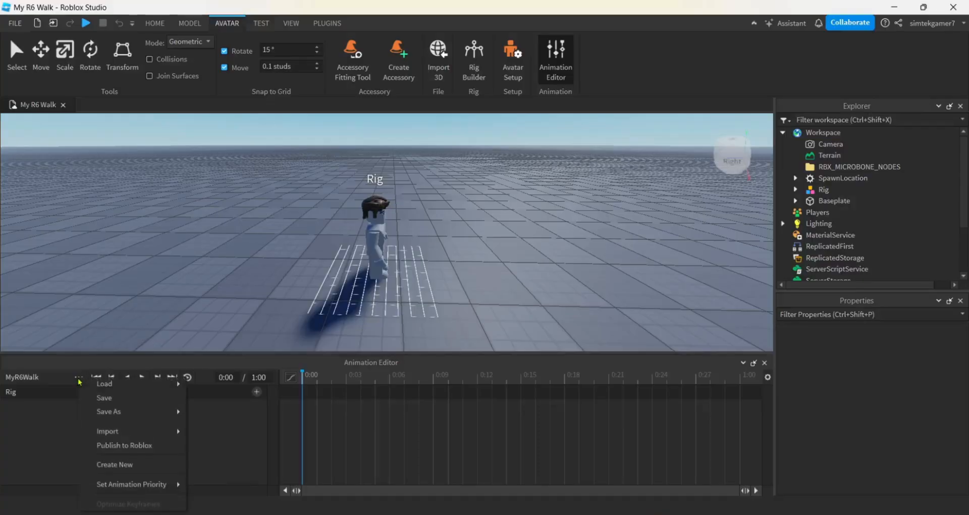
pyautogui.click(104, 398)
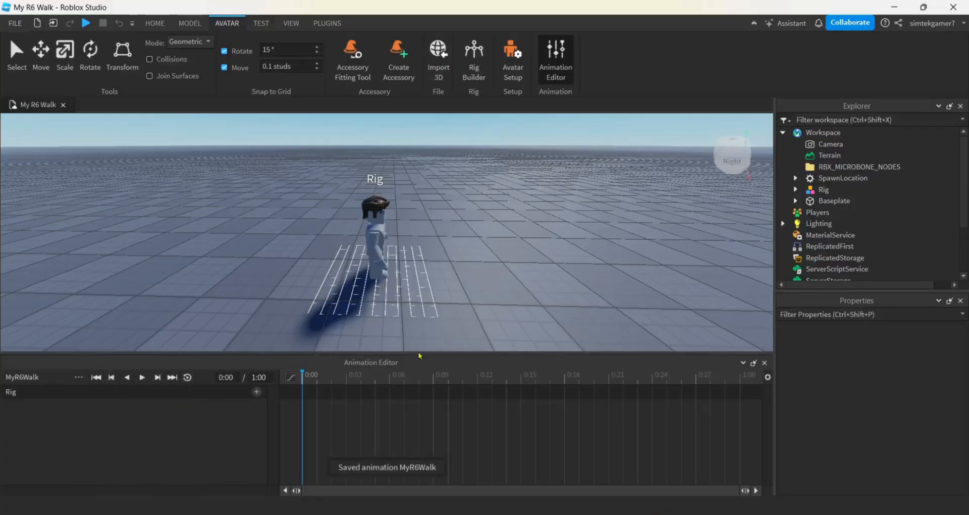
pyautogui.click(796, 190)
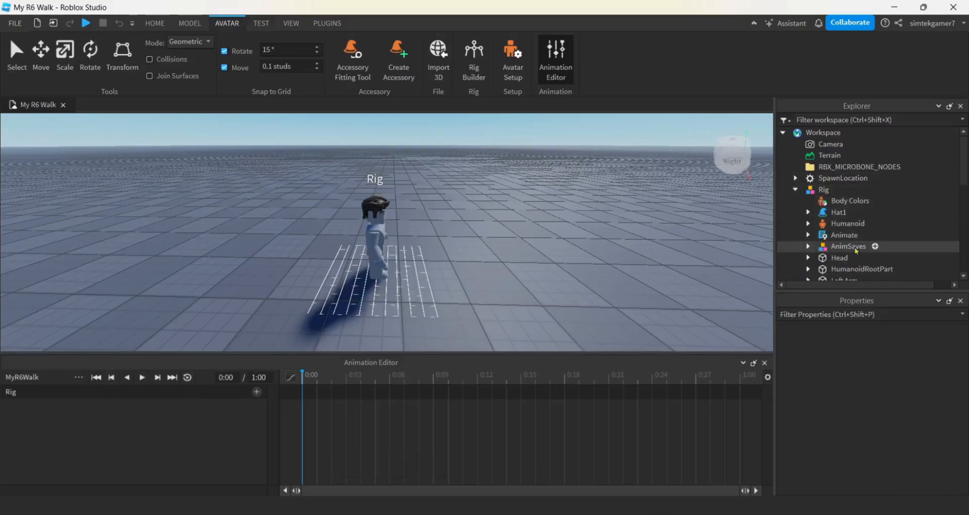
pyautogui.click(807, 246)
pyautogui.scroll(-1, 808, 249)
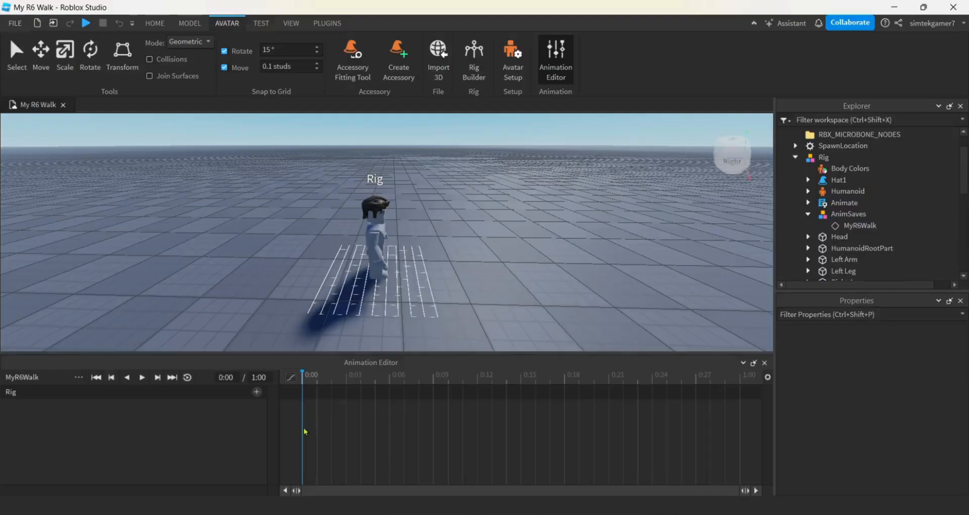
# - Rotate the rig's right leg forward at frame 0:00 to key its first walk pose
pyautogui.scroll(5, 448, 307)
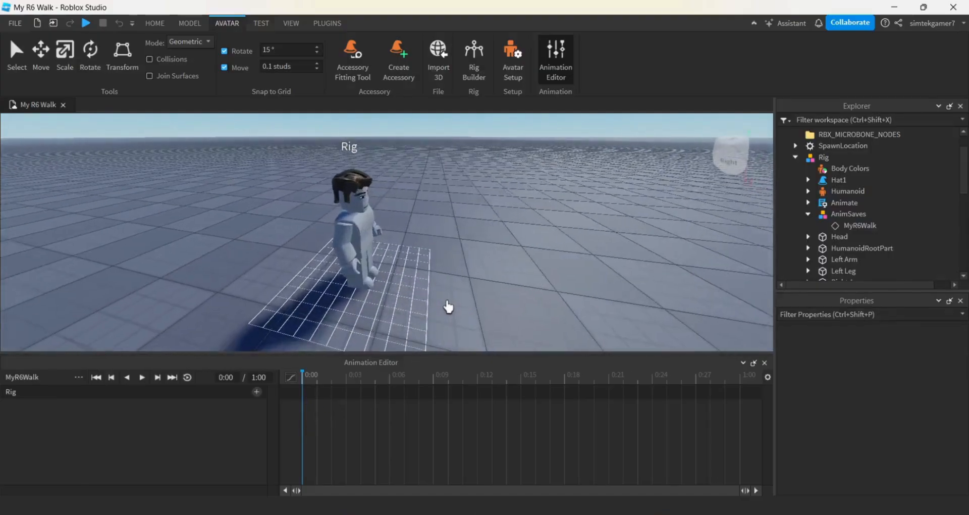
pyautogui.scroll(3, 448, 307)
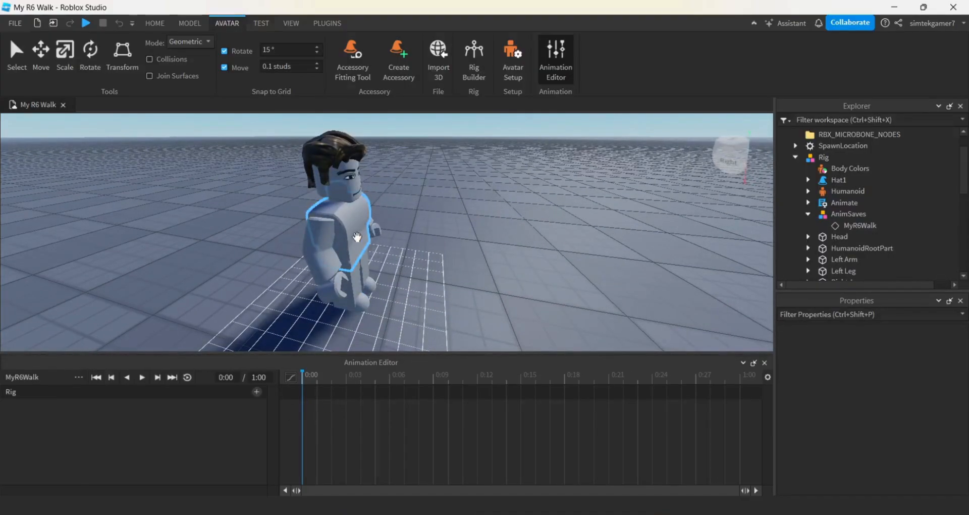
pyautogui.click(343, 281)
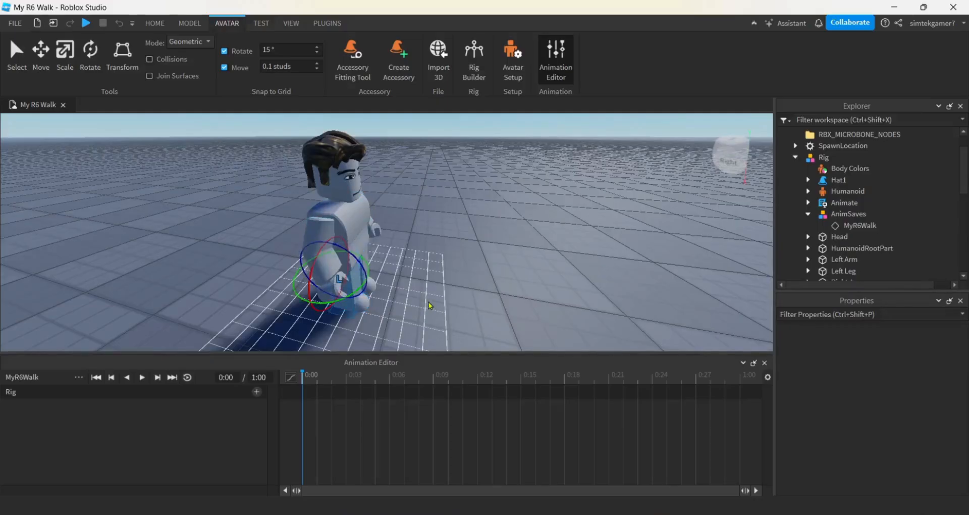
pyautogui.scroll(-5, 430, 305)
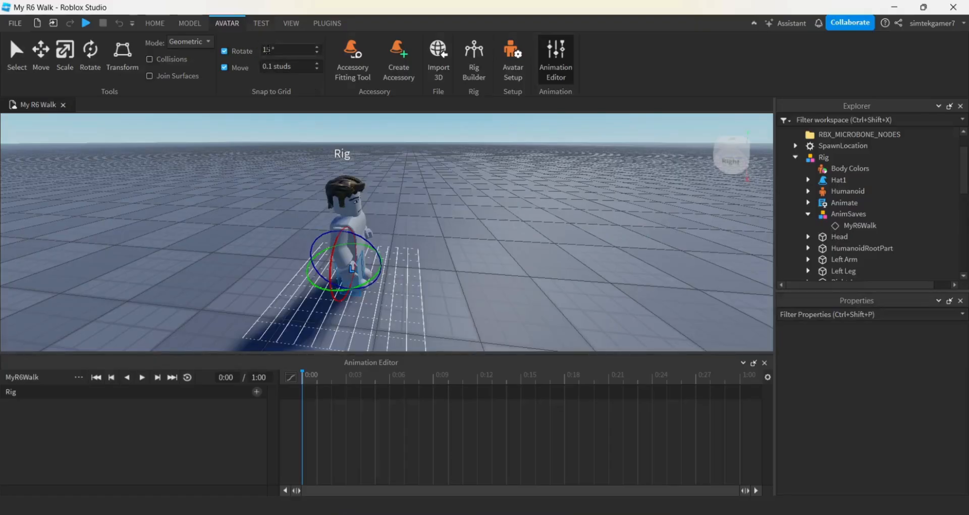
pyautogui.scroll(4, 495, 307)
pyautogui.moveTo(495, 307); pyautogui.dragTo(448, 298, button='right')
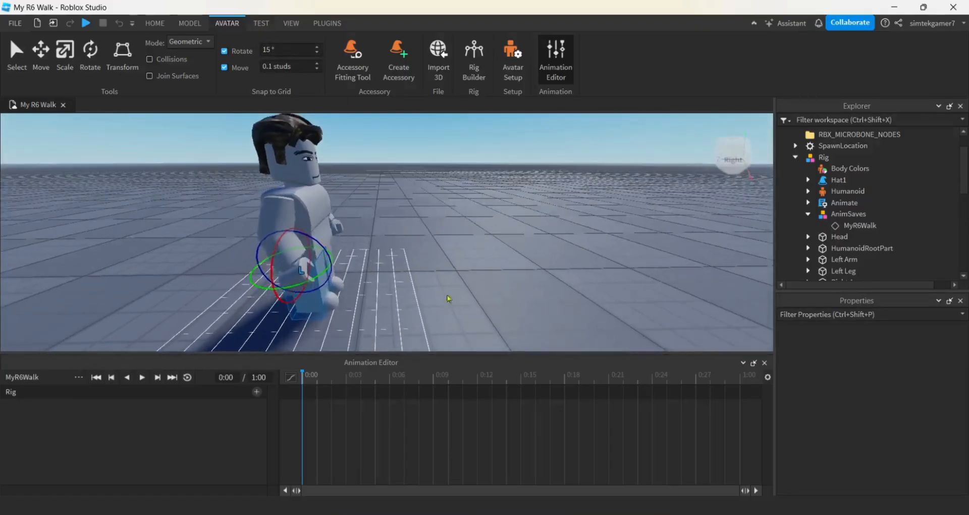
pyautogui.moveTo(322, 249); pyautogui.dragTo(302, 228)
# - Rotate the rig's left leg backward at frame 0:00 to oppose the right leg
pyautogui.moveTo(465, 277); pyautogui.dragTo(468, 283, button='right')
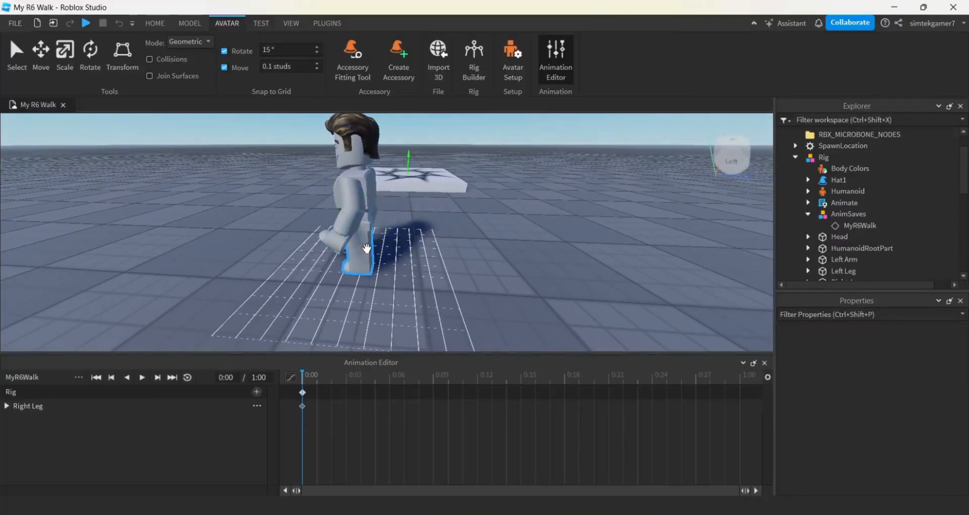
pyautogui.click(366, 246)
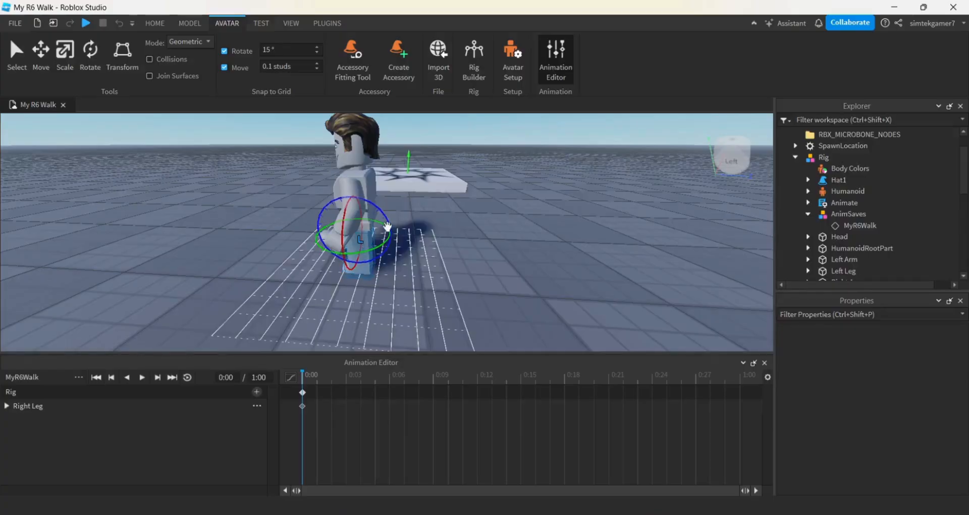
pyautogui.moveTo(387, 225); pyautogui.dragTo(379, 190)
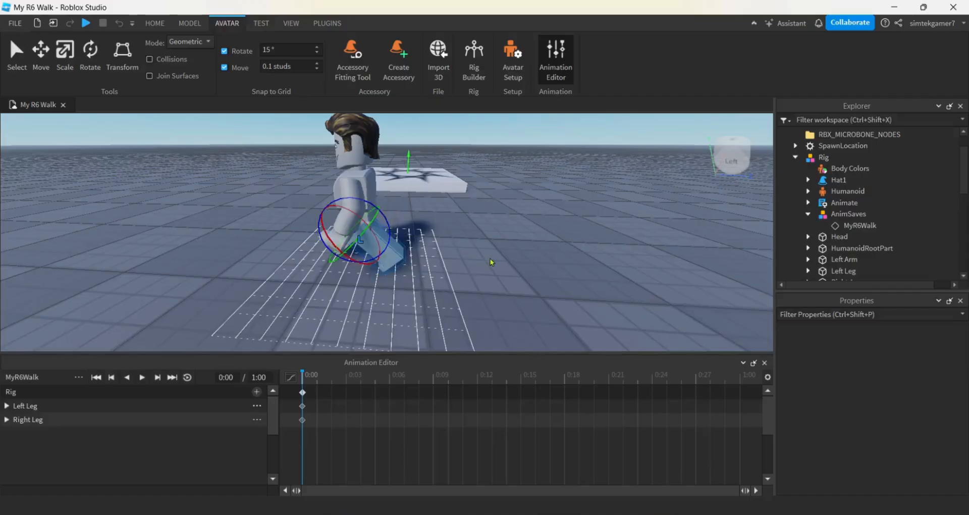
# - Rotate the rig's right arm up and outward from the torso at frame 0:00
pyautogui.press('a')
pyautogui.moveTo(493, 262); pyautogui.dragTo(493, 262, button='right')
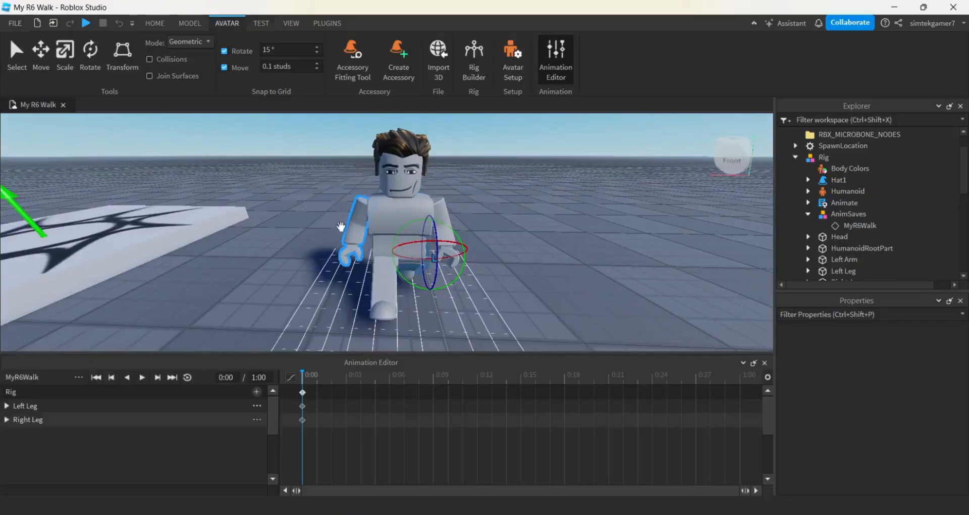
pyautogui.click(356, 237)
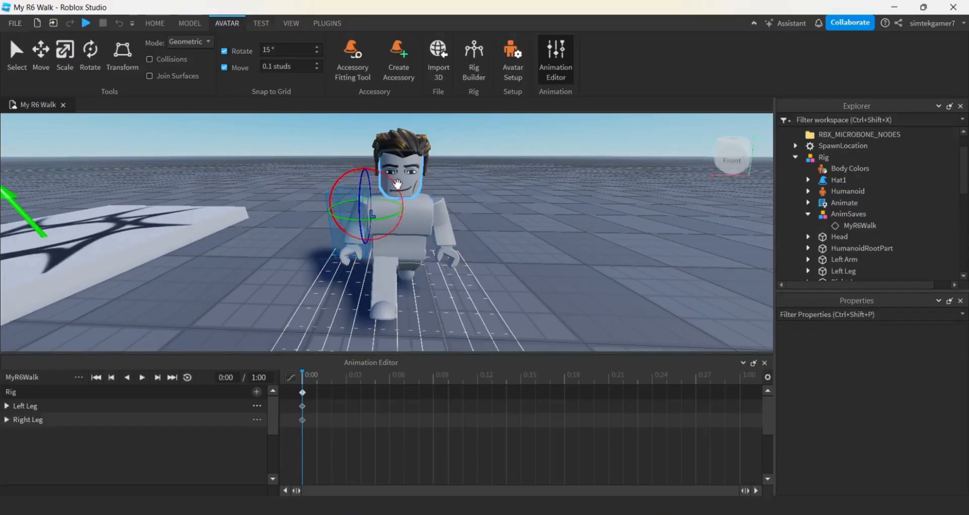
pyautogui.moveTo(397, 185); pyautogui.dragTo(396, 185)
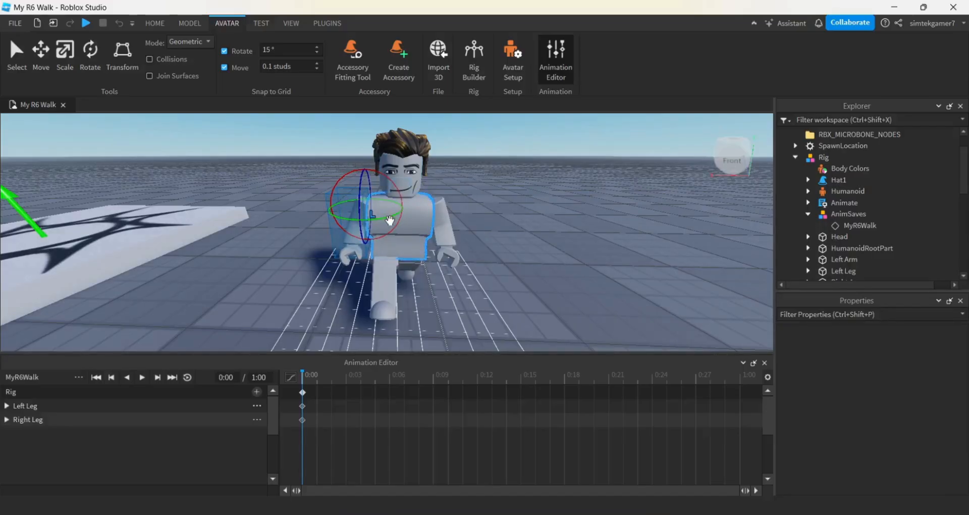
pyautogui.hotkey('ctrl', 'l')
pyautogui.hotkey('ctrl', 'l')
pyautogui.moveTo(398, 188); pyautogui.dragTo(396, 189)
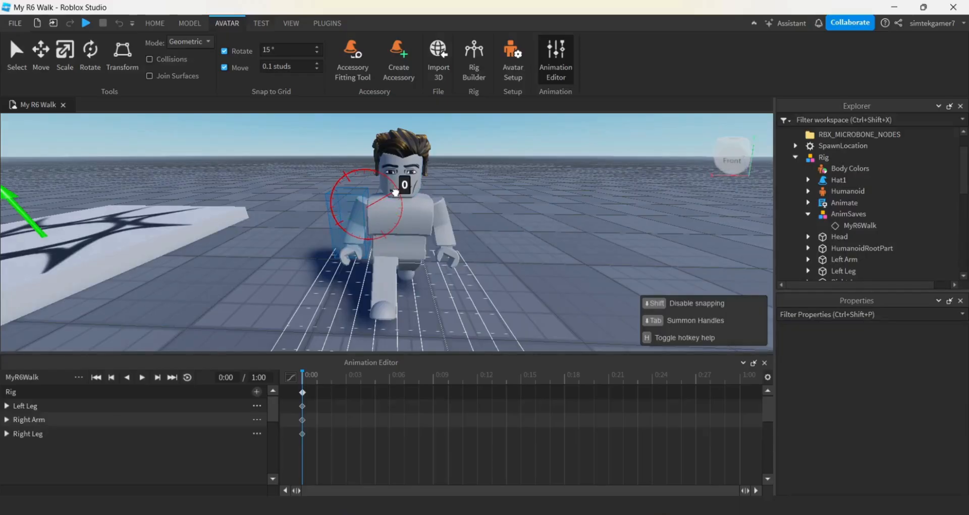
pyautogui.moveTo(396, 192); pyautogui.dragTo(401, 225)
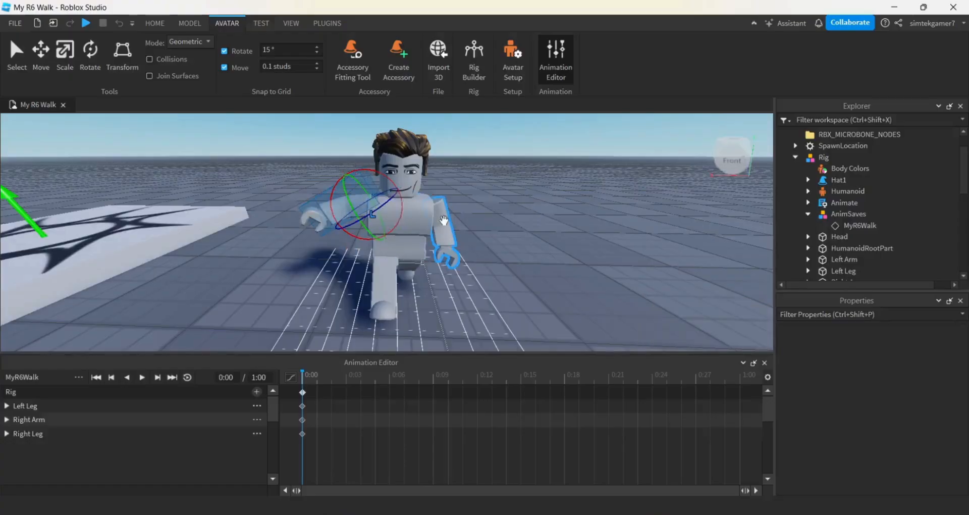
# - Swing the left arm slightly outward and tilt the head toward the right shoulder at frame 0:00
pyautogui.click(443, 216)
pyautogui.moveTo(471, 202); pyautogui.dragTo(472, 191)
pyautogui.click(537, 208)
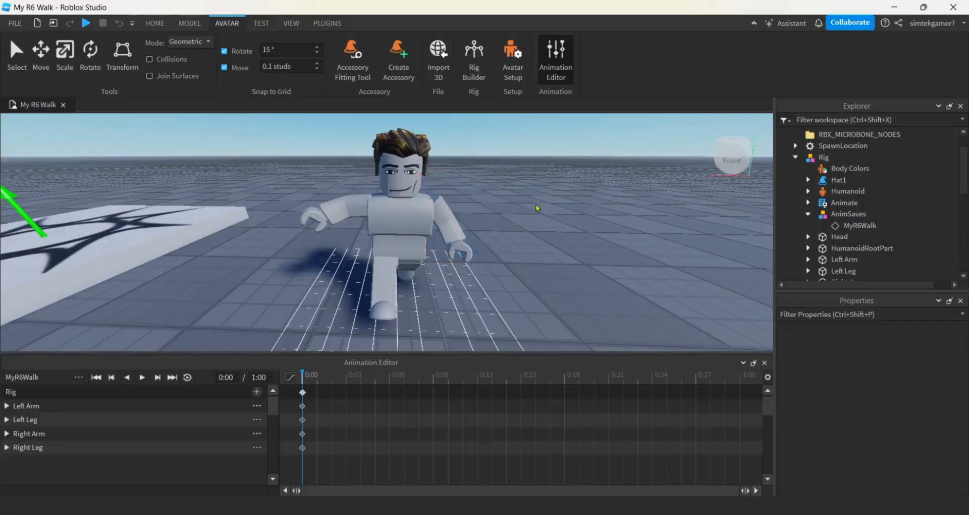
pyautogui.click(406, 190)
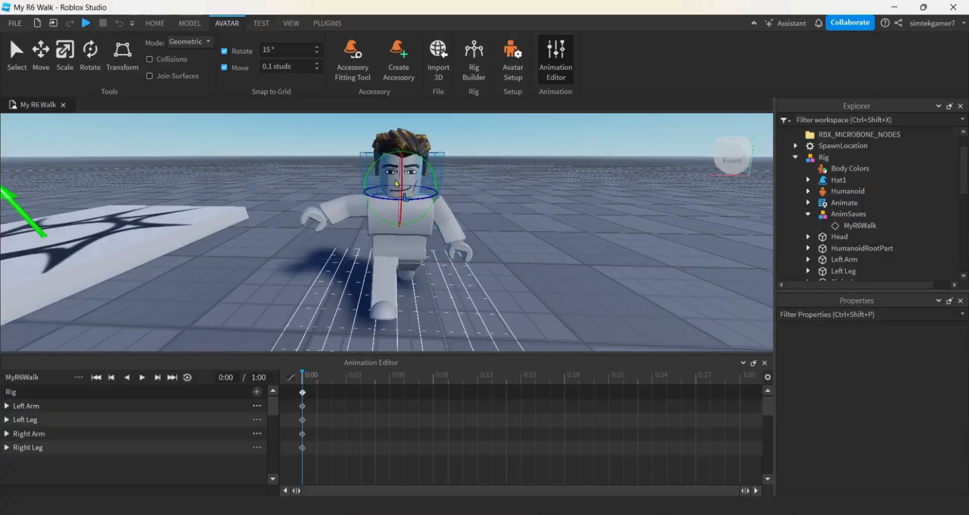
pyautogui.moveTo(373, 161); pyautogui.dragTo(367, 167)
# - Copy all the rig's keyframes at 0:00 and paste them at frame 0:06
pyautogui.moveTo(548, 271); pyautogui.dragTo(548, 271, button='right')
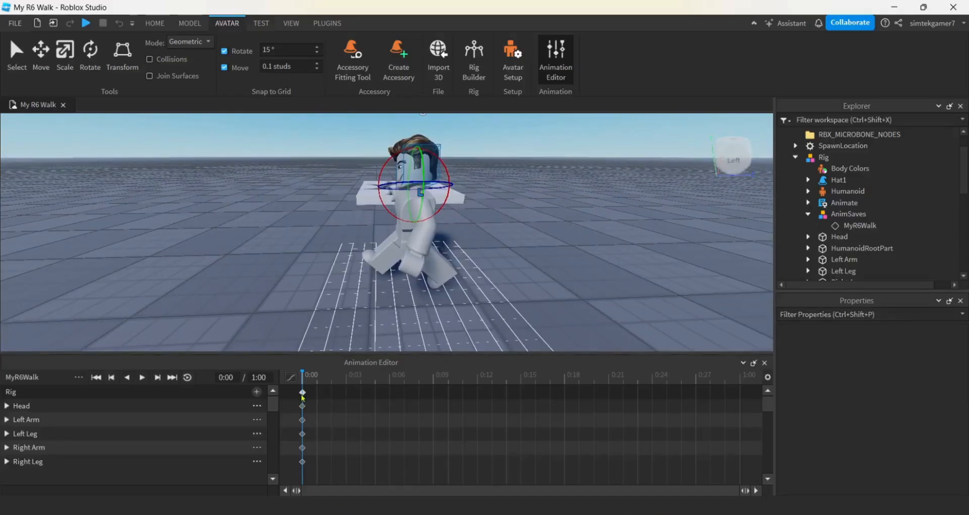
pyautogui.click(303, 392)
pyautogui.rightClick(302, 393)
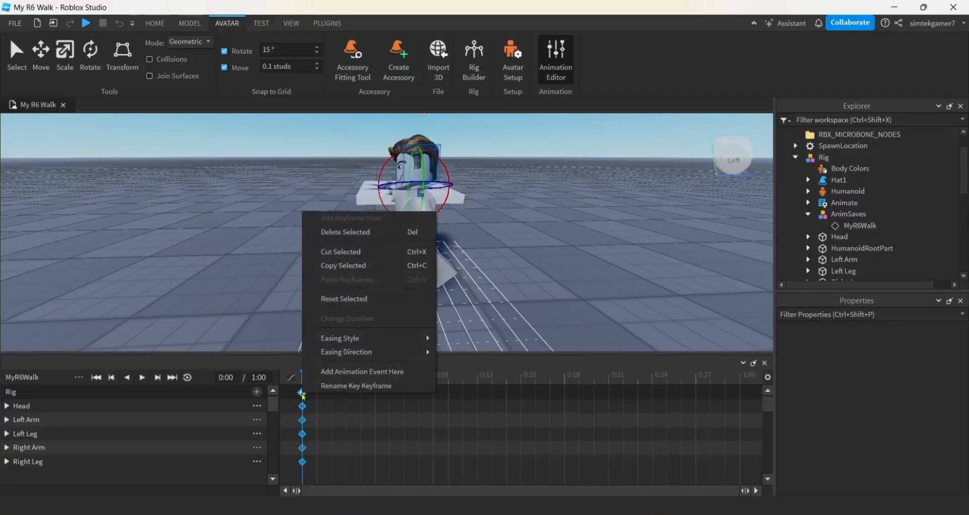
pyautogui.click(347, 268)
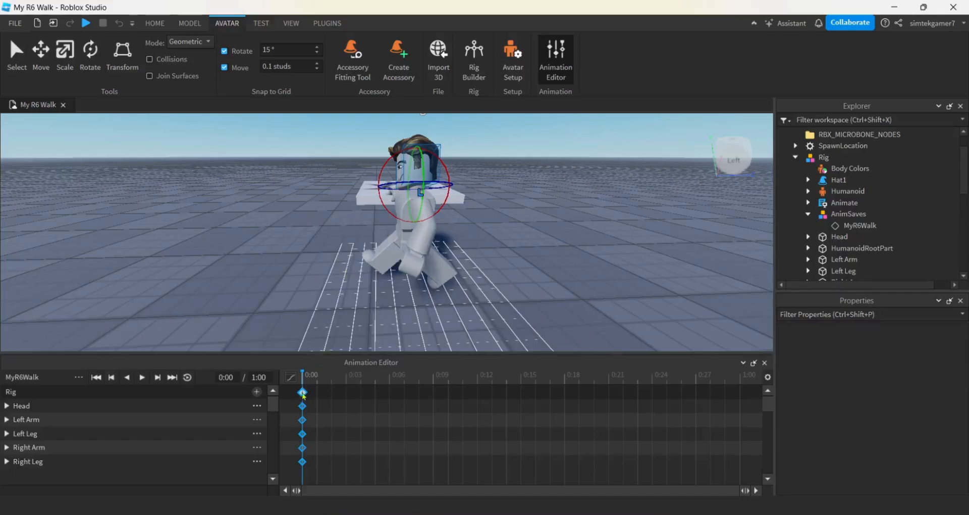
pyautogui.click(391, 378)
pyautogui.rightClick(390, 396)
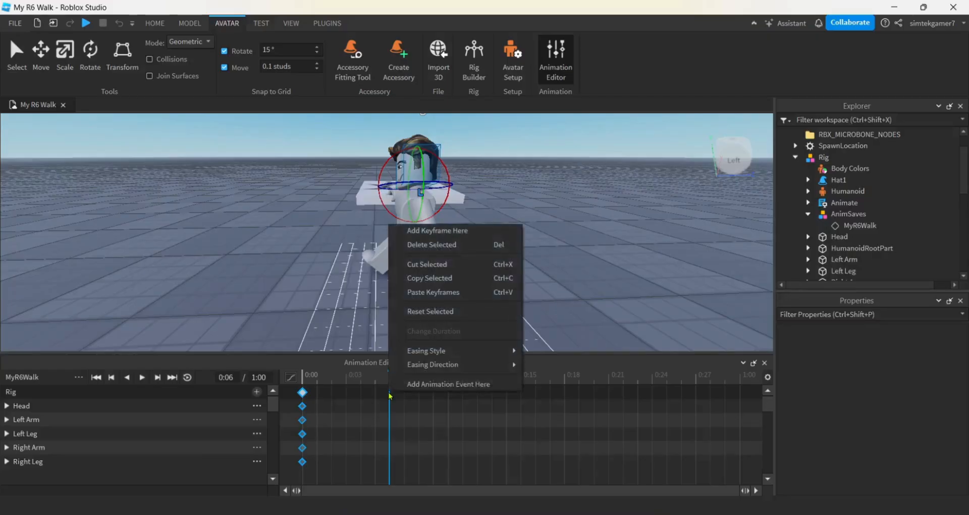
pyautogui.click(421, 295)
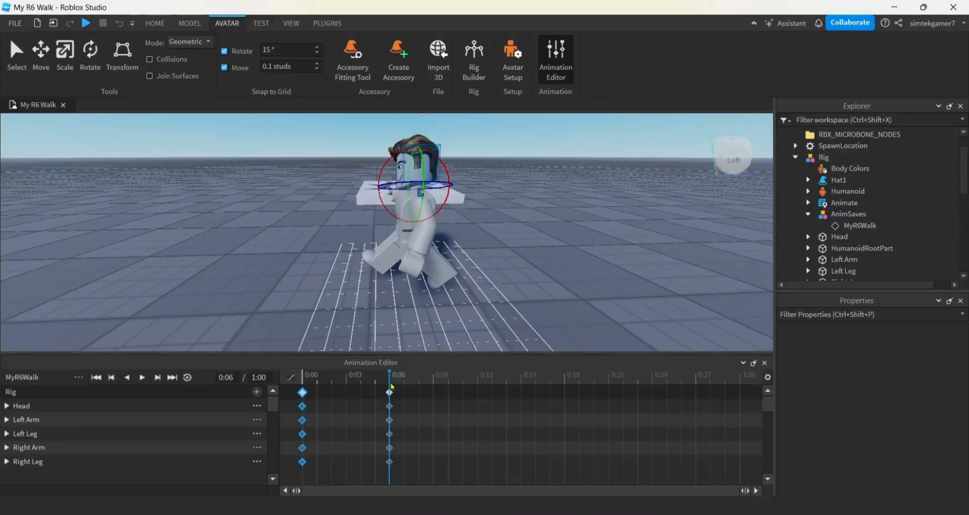
# - Paste the copied starting pose keyframes at frame 0:12
pyautogui.click(477, 383)
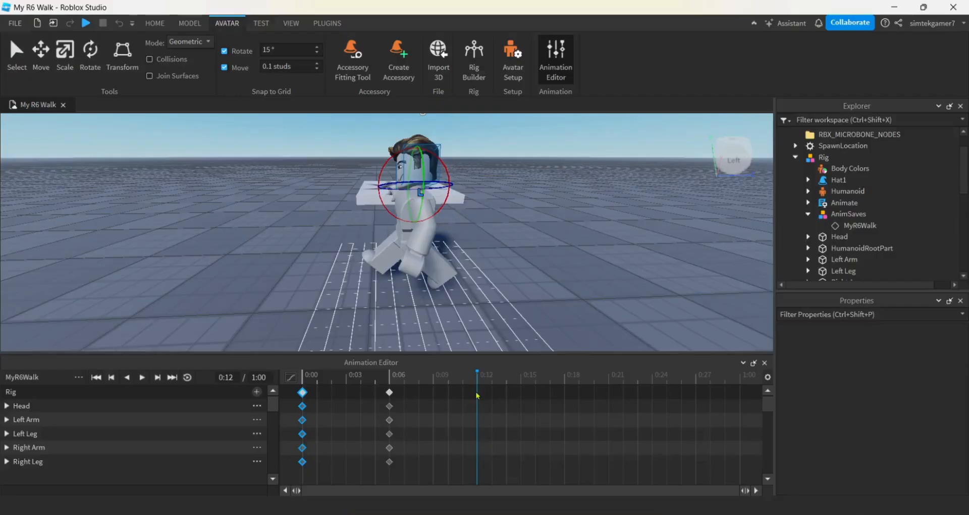
pyautogui.rightClick(477, 396)
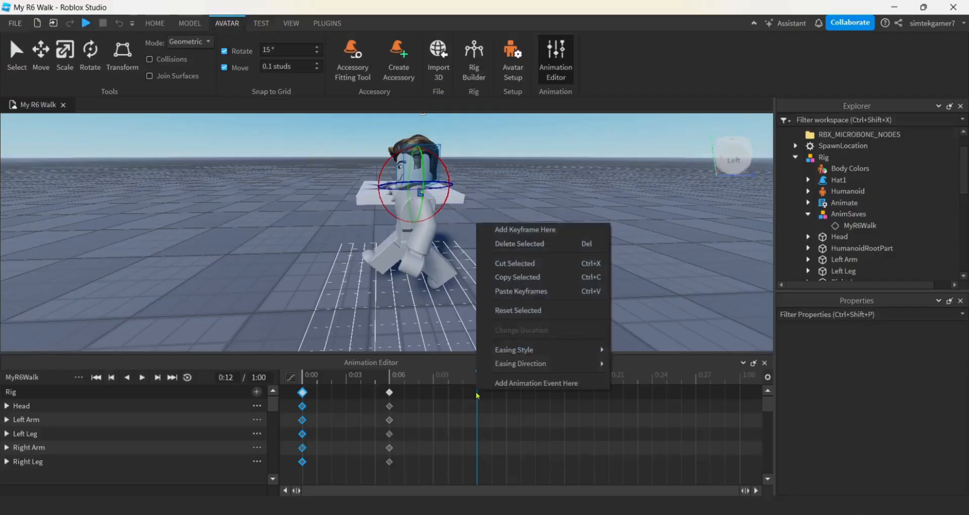
pyautogui.click(513, 281)
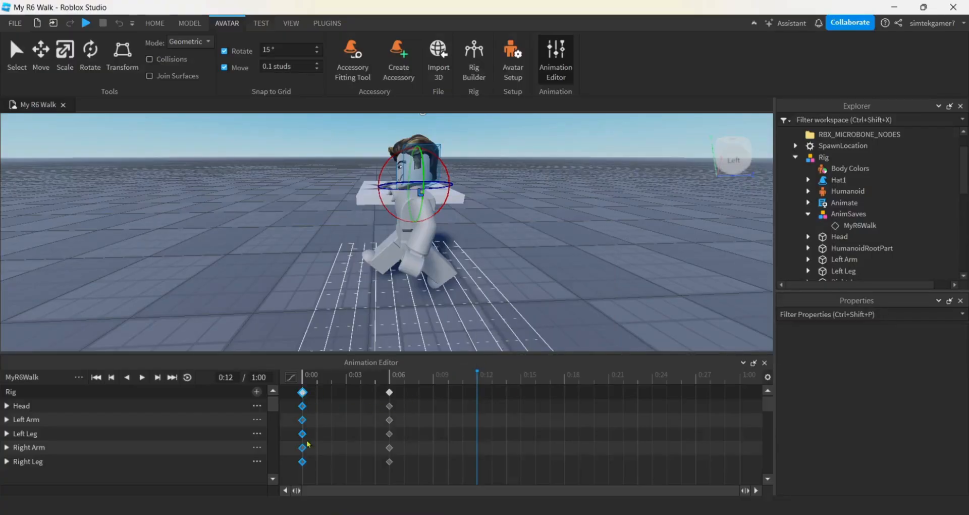
pyautogui.rightClick(478, 392)
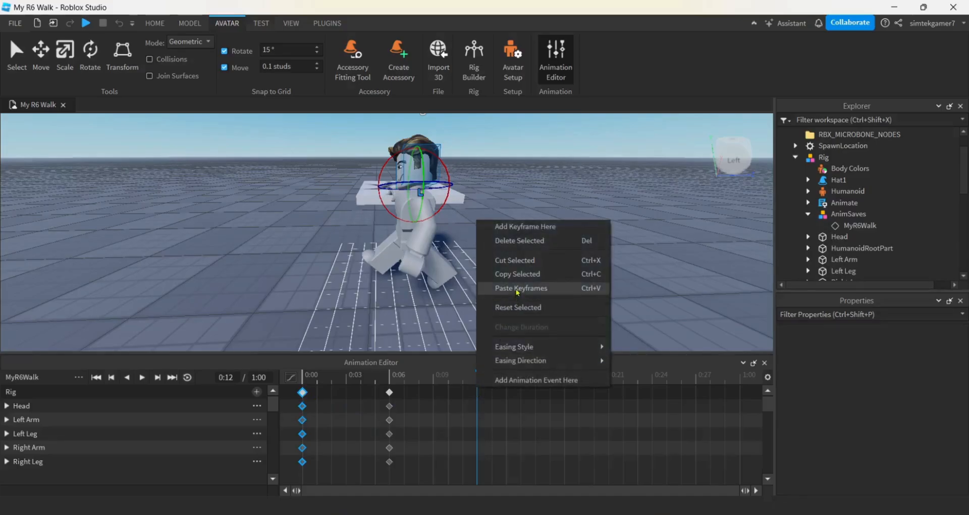
pyautogui.click(517, 288)
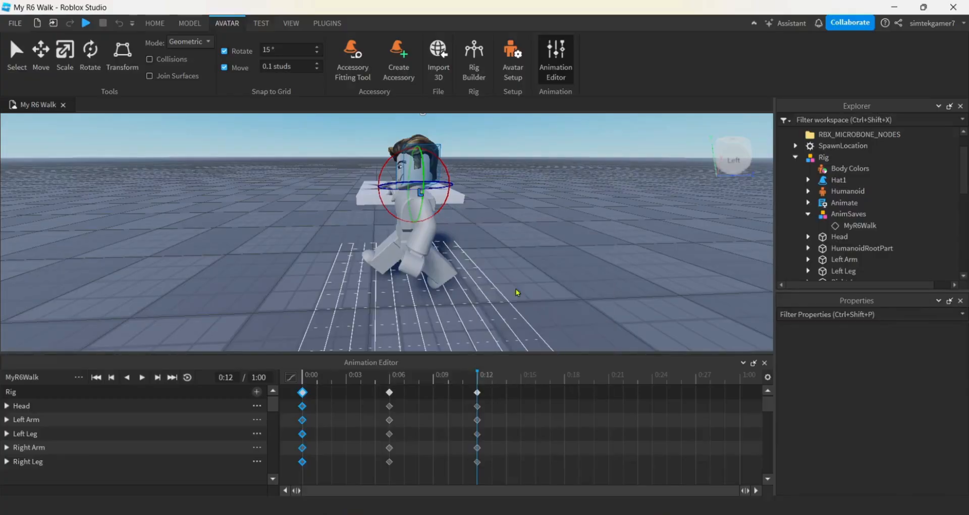
# - Rotate the rig's left leg forward at frame 0:06 to reverse its starting pose
pyautogui.moveTo(437, 303); pyautogui.dragTo(438, 319, button='right')
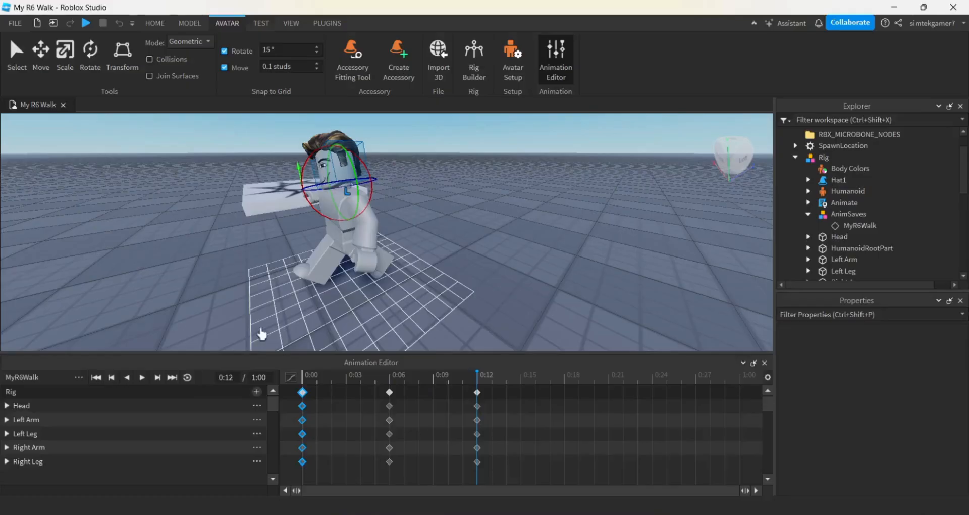
pyautogui.moveTo(337, 313); pyautogui.dragTo(352, 312, button='right')
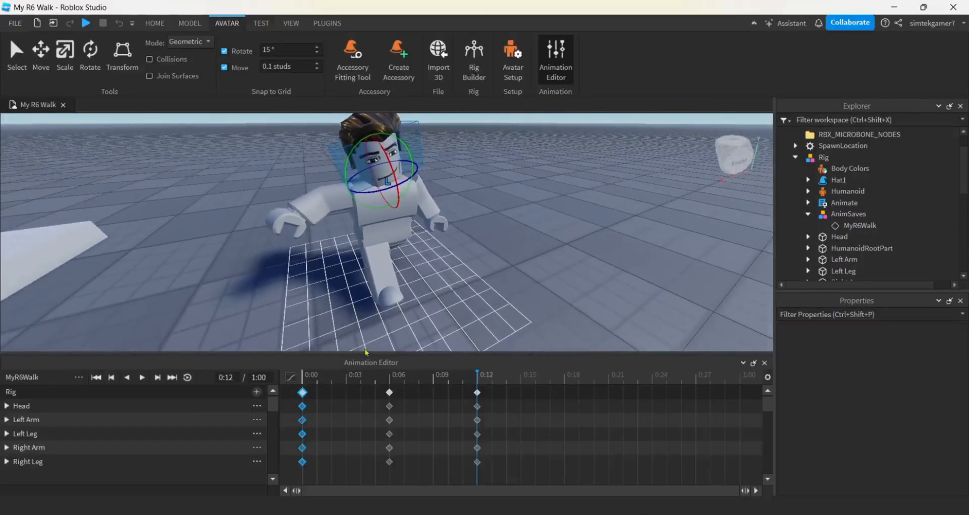
pyautogui.click(392, 382)
pyautogui.moveTo(440, 300); pyautogui.dragTo(439, 302, button='right')
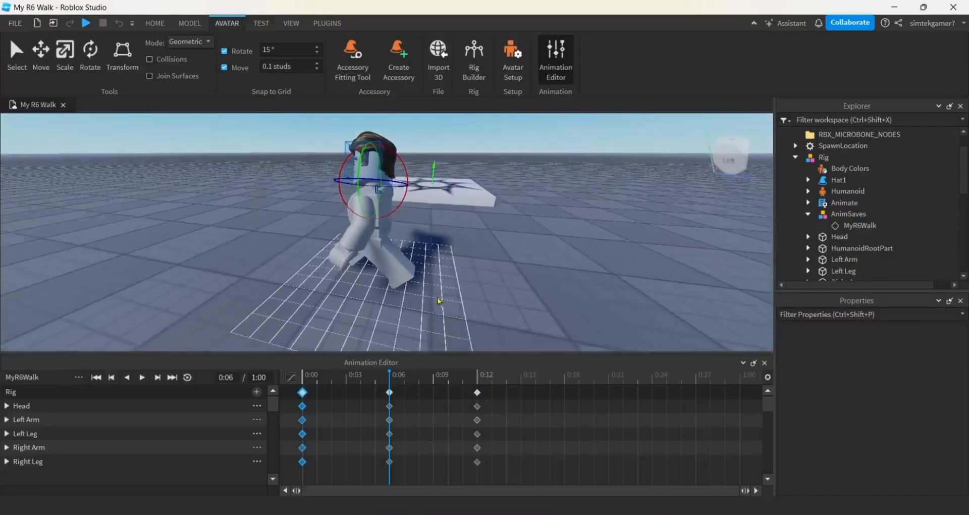
pyautogui.click(383, 257)
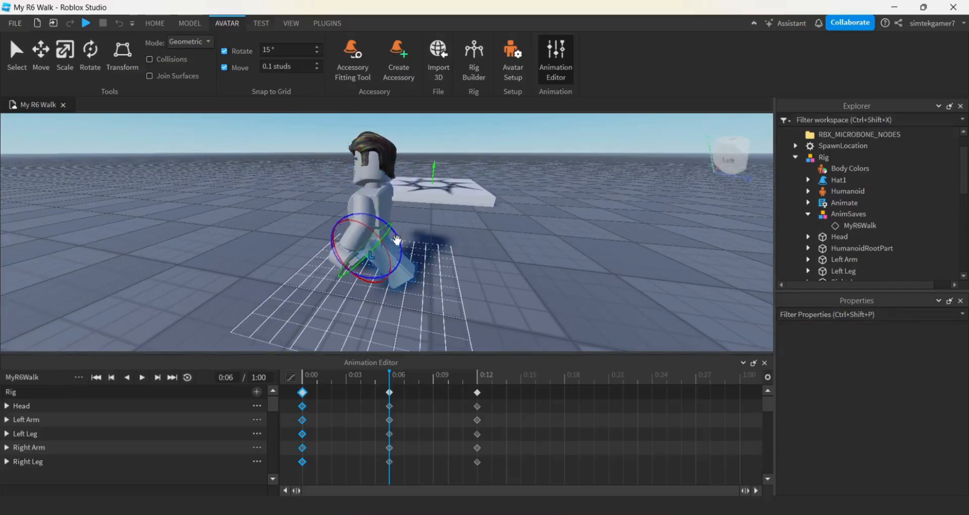
pyautogui.moveTo(398, 240); pyautogui.dragTo(399, 264)
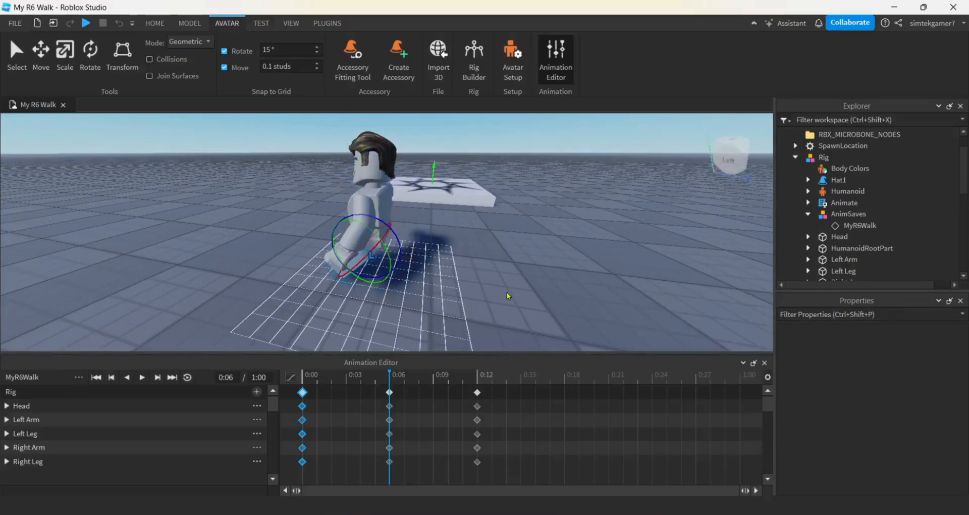
# - Rotate the rig's right leg backward at frame 0:06
pyautogui.moveTo(512, 295); pyautogui.dragTo(507, 292, button='right')
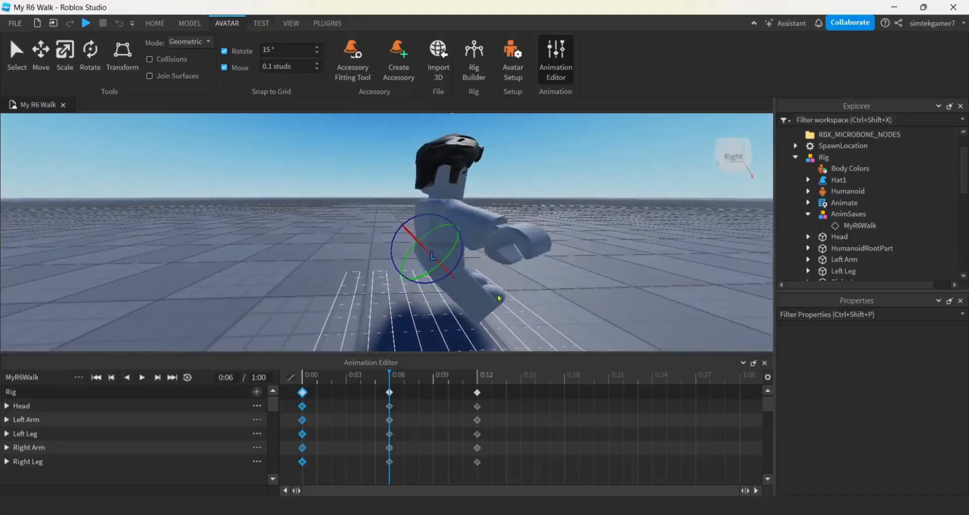
pyautogui.click(459, 286)
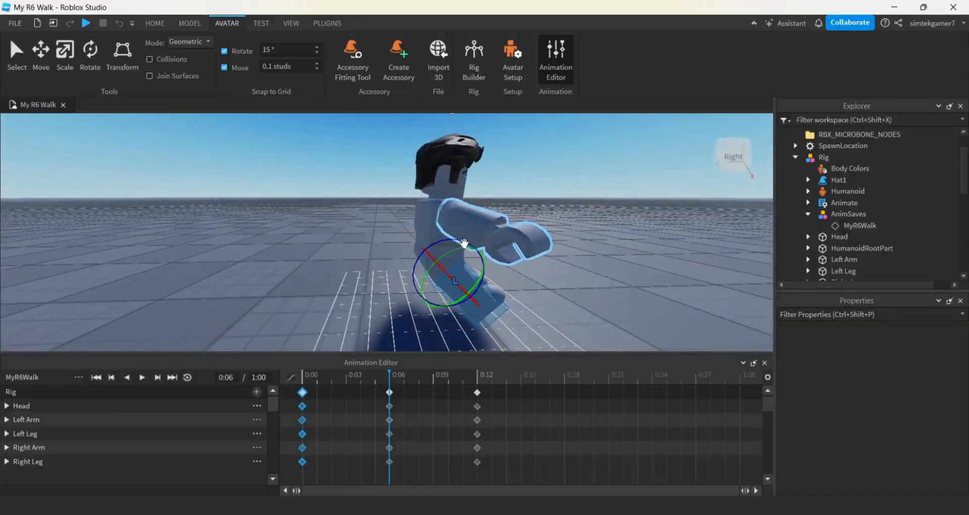
pyautogui.moveTo(427, 247); pyautogui.dragTo(480, 255)
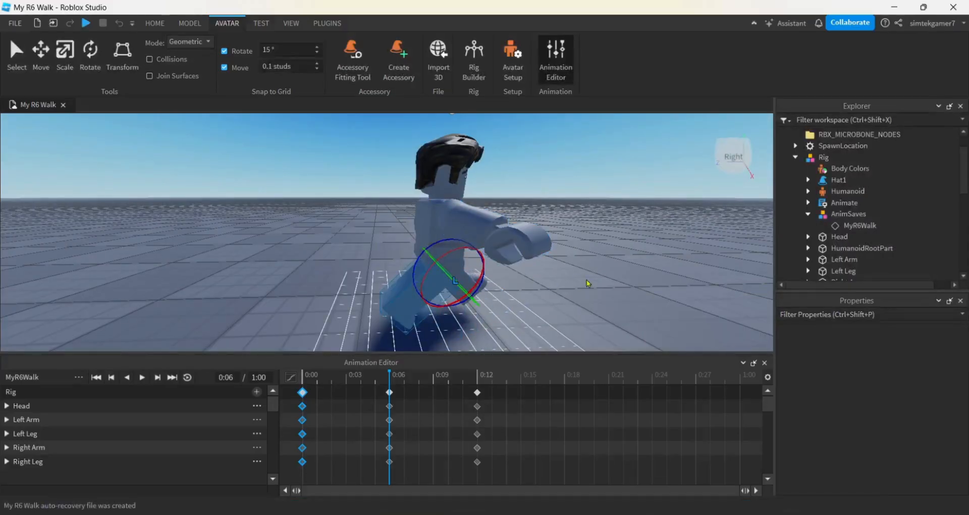
# - Lower the right arm toward the body and raise the left arm outward at frame 0:06
pyautogui.moveTo(480, 255); pyautogui.dragTo(585, 282, button='right')
pyautogui.scroll(-3, 586, 281)
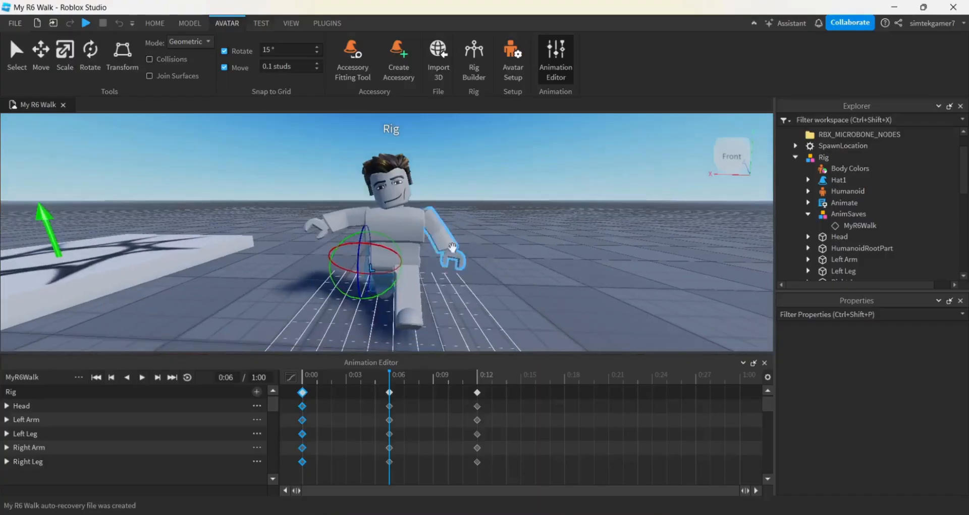
pyautogui.click(356, 219)
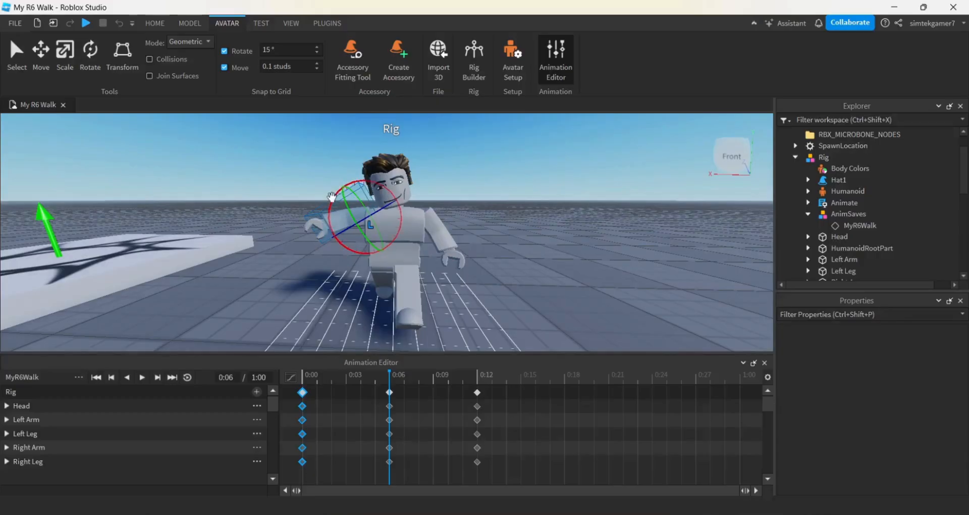
pyautogui.moveTo(329, 198); pyautogui.dragTo(329, 223)
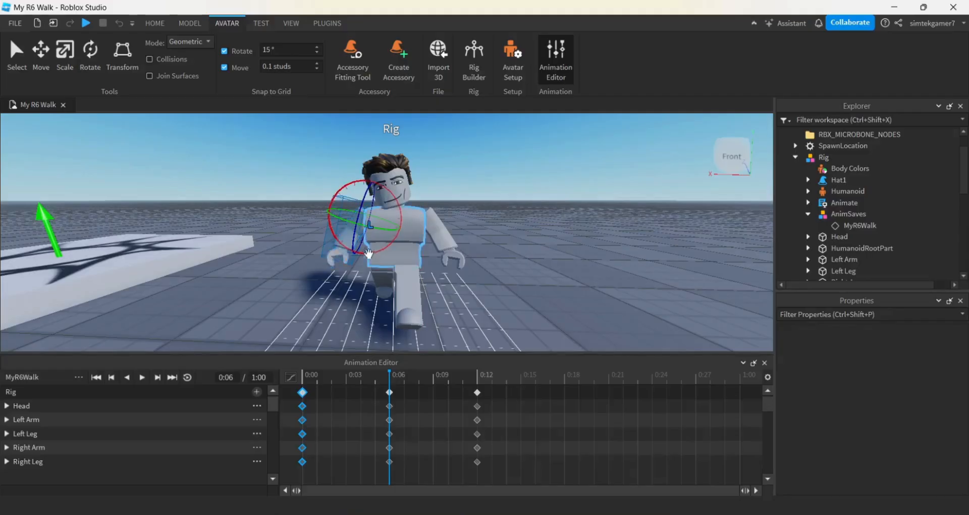
pyautogui.click(436, 225)
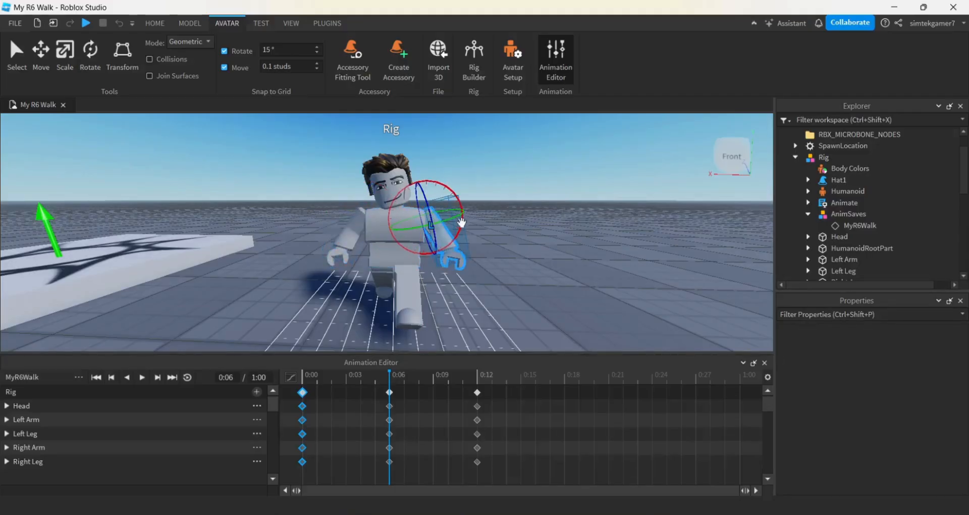
pyautogui.moveTo(461, 224); pyautogui.dragTo(455, 188)
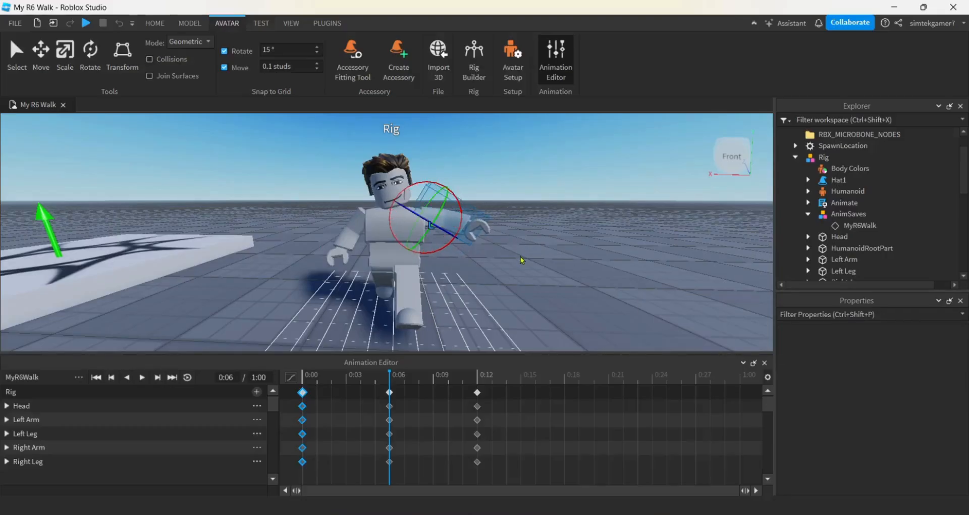
# - Tilt the rig's head toward its left shoulder at frame 0:06
pyautogui.moveTo(524, 259); pyautogui.dragTo(523, 271, button='right')
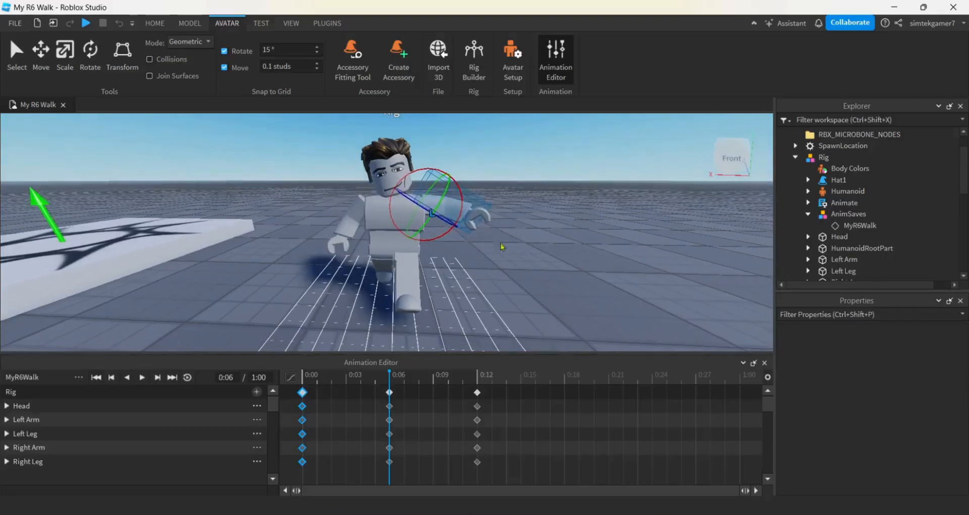
pyautogui.click(382, 187)
pyautogui.moveTo(427, 204)
pyautogui.mouseDown()
pyautogui.moveTo(426, 177)
pyautogui.moveTo(430, 196)
pyautogui.mouseUp()
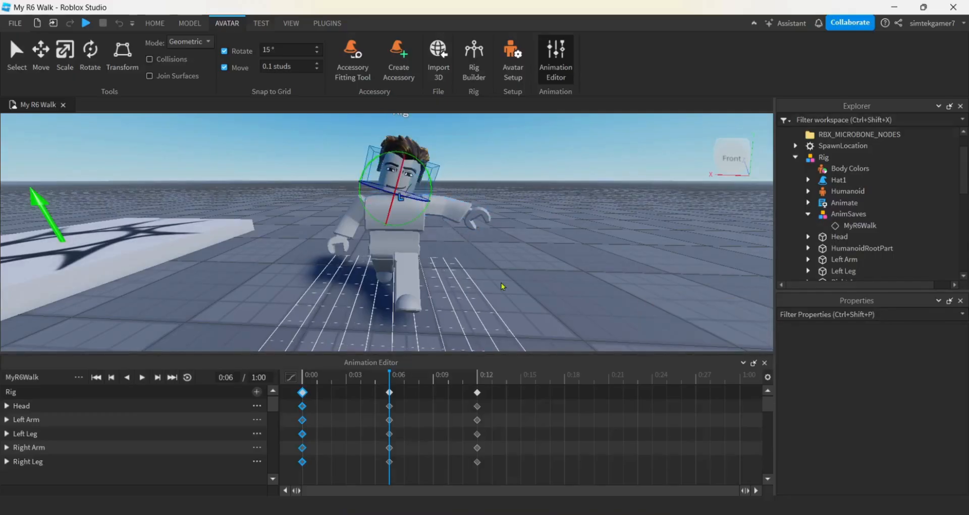
# - Enable looping for the MyR6Walk animation, play it while checking the rig from the front and side, and pause playback
pyautogui.moveTo(502, 285); pyautogui.dragTo(504, 286, button='right')
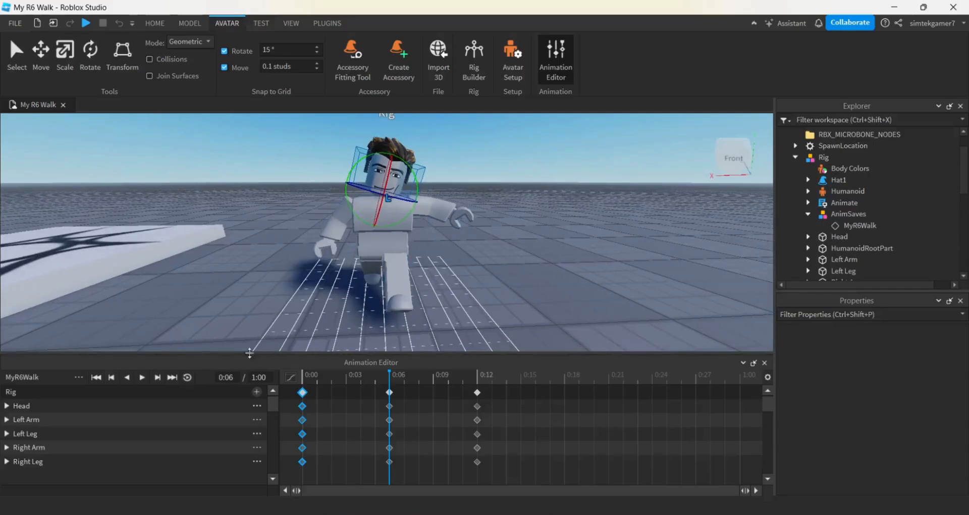
pyautogui.click(187, 379)
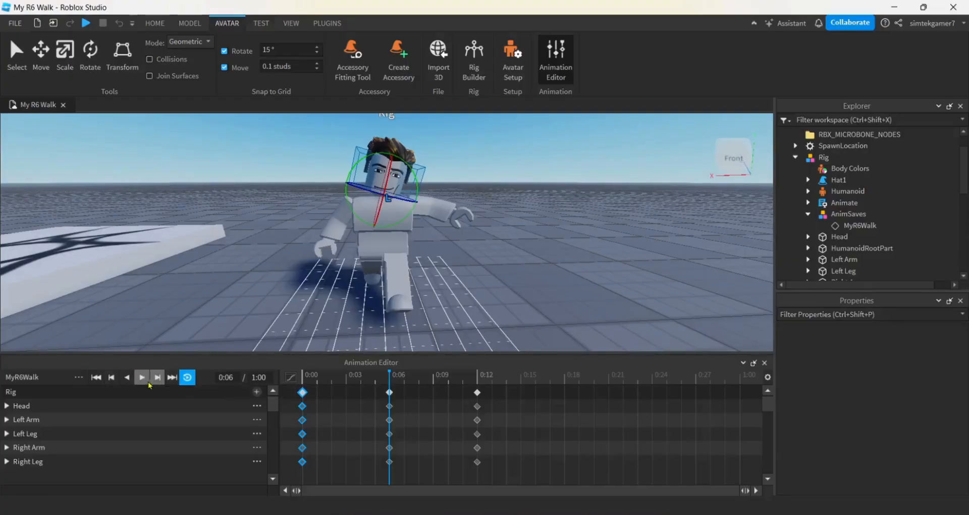
pyautogui.click(143, 382)
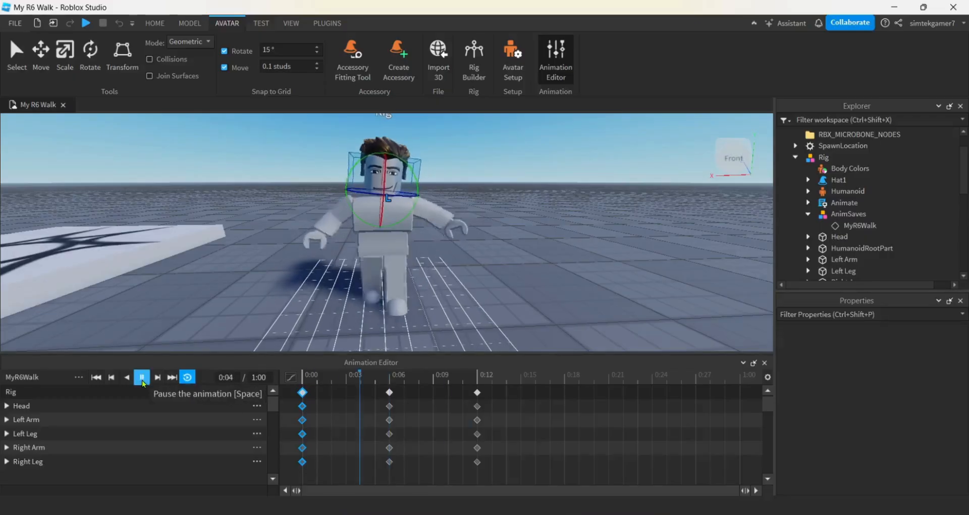
pyautogui.press('a')
pyautogui.moveTo(253, 316); pyautogui.dragTo(253, 316, button='right')
pyautogui.press('s')
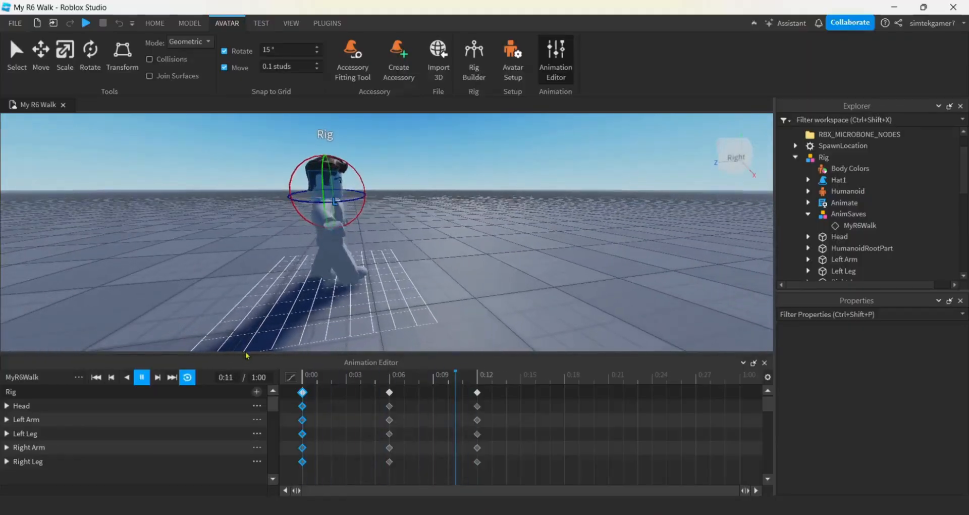
pyautogui.click(142, 379)
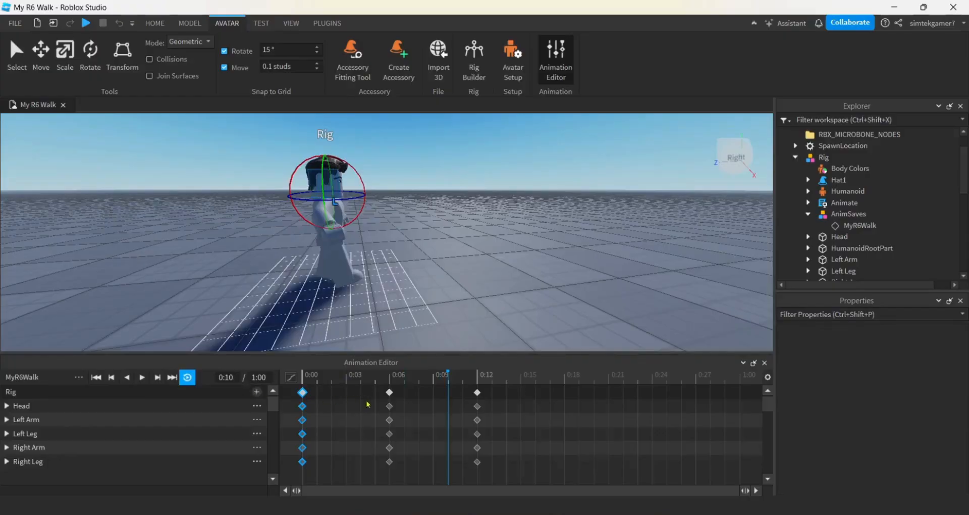
# - Slow the walk slightly by moving the middle rig keyframe to 0:07 and the last one to 0:14
pyautogui.click(389, 392)
pyautogui.moveTo(393, 395); pyautogui.dragTo(403, 396)
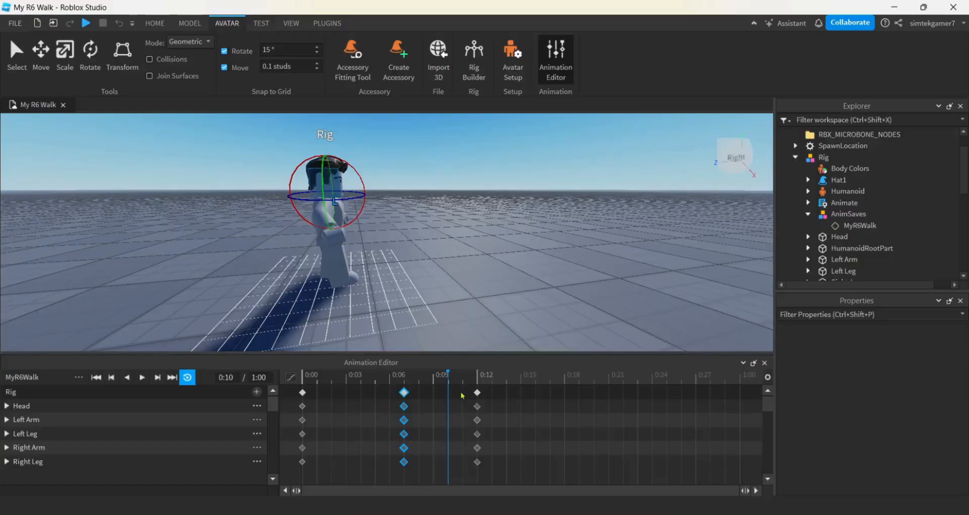
pyautogui.moveTo(478, 397); pyautogui.dragTo(502, 400)
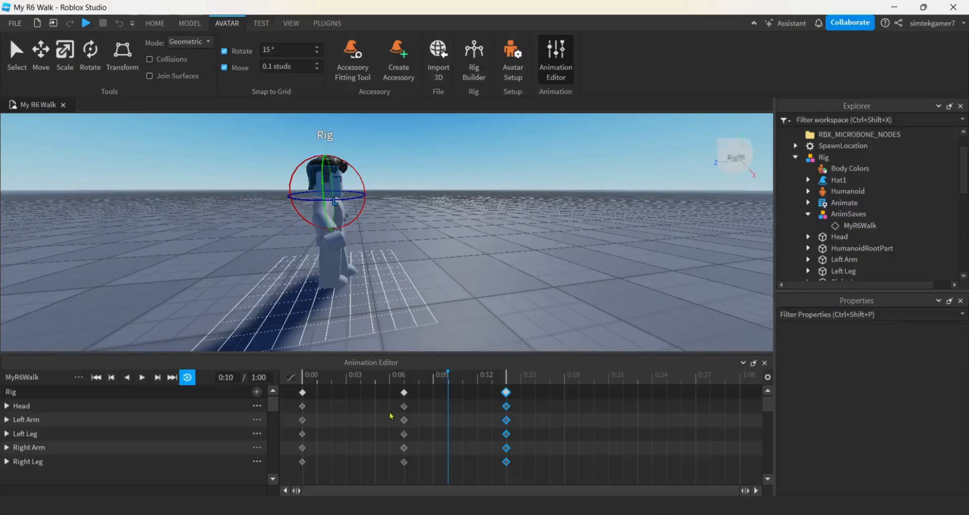
# - Preview the retimed walk from the side and front, and save the MyR6Walk animation
pyautogui.click(142, 378)
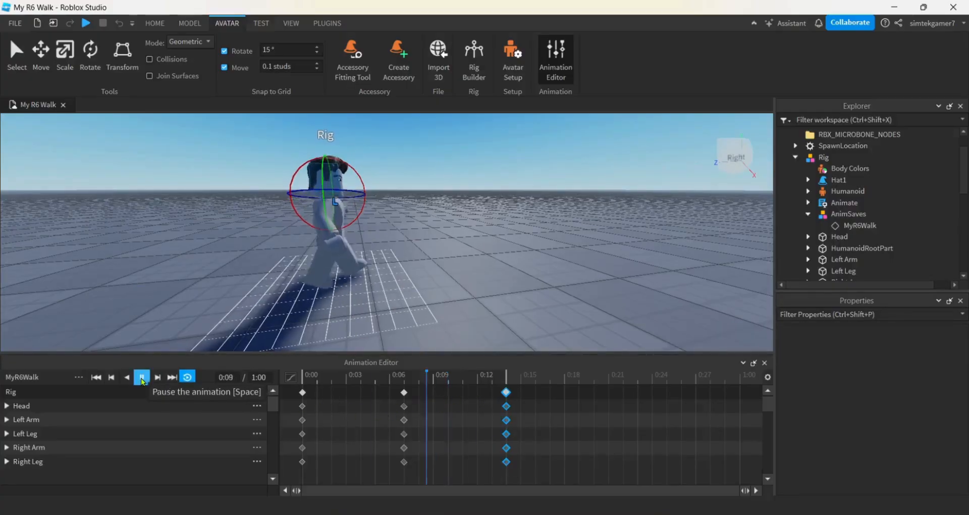
pyautogui.moveTo(435, 310); pyautogui.dragTo(444, 305, button='right')
pyautogui.scroll(-5, 442, 302)
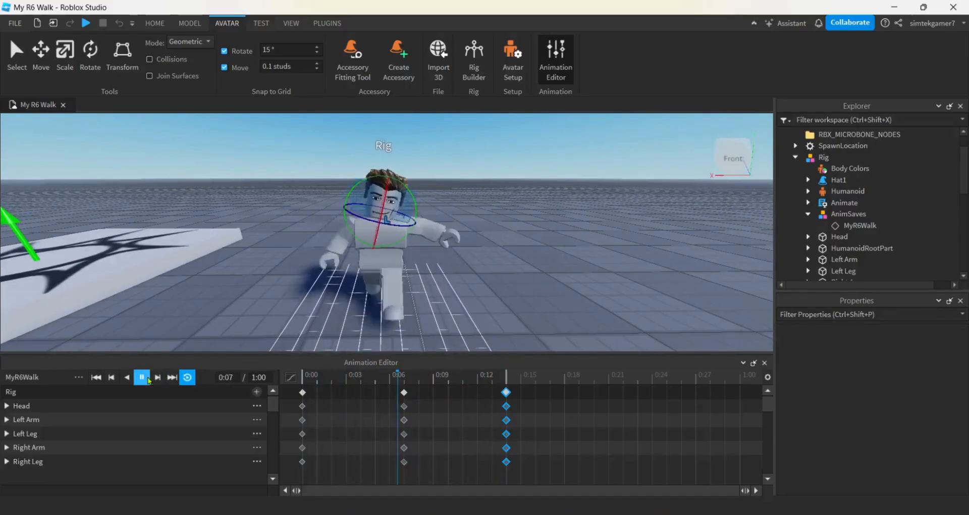
pyautogui.click(148, 379)
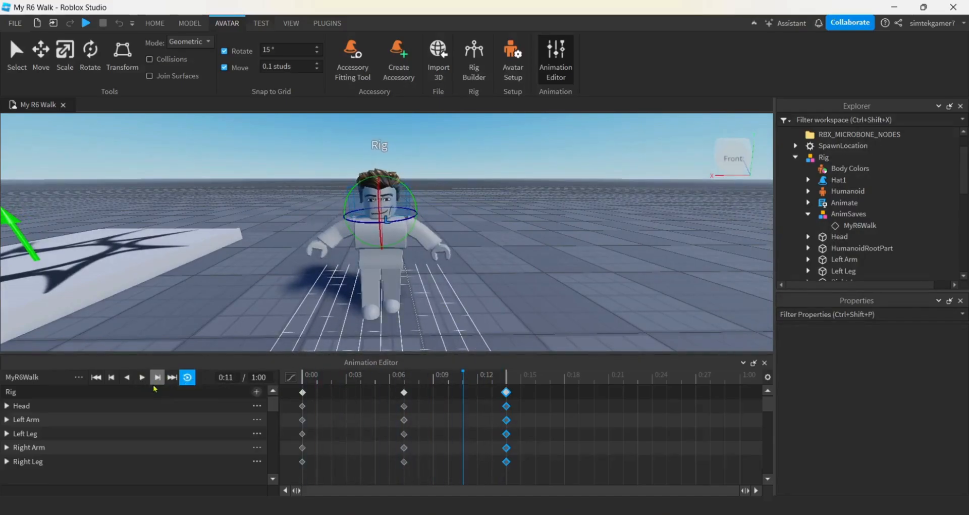
pyautogui.click(79, 379)
pyautogui.click(101, 397)
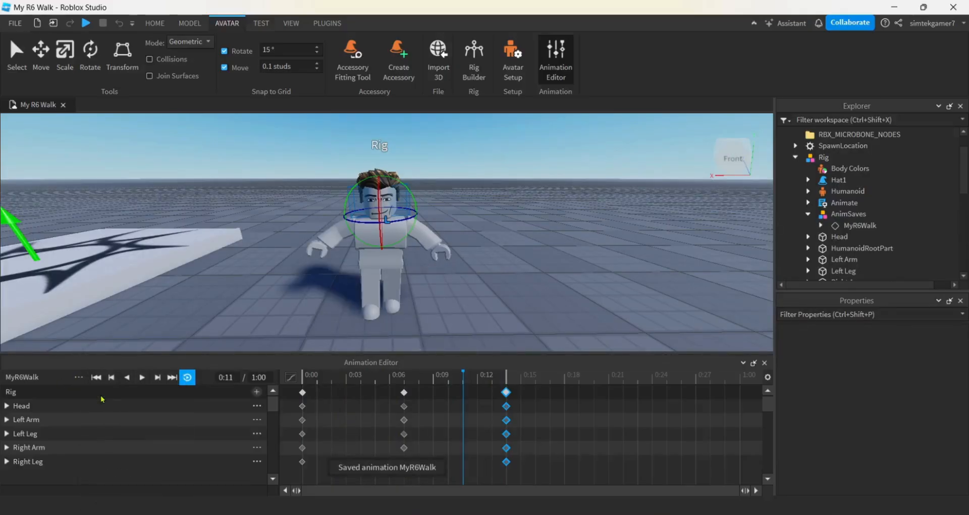
# - Publish the animation to Roblox with the title MyR6Walk and creator Me, and copy its asset ID
pyautogui.click(79, 379)
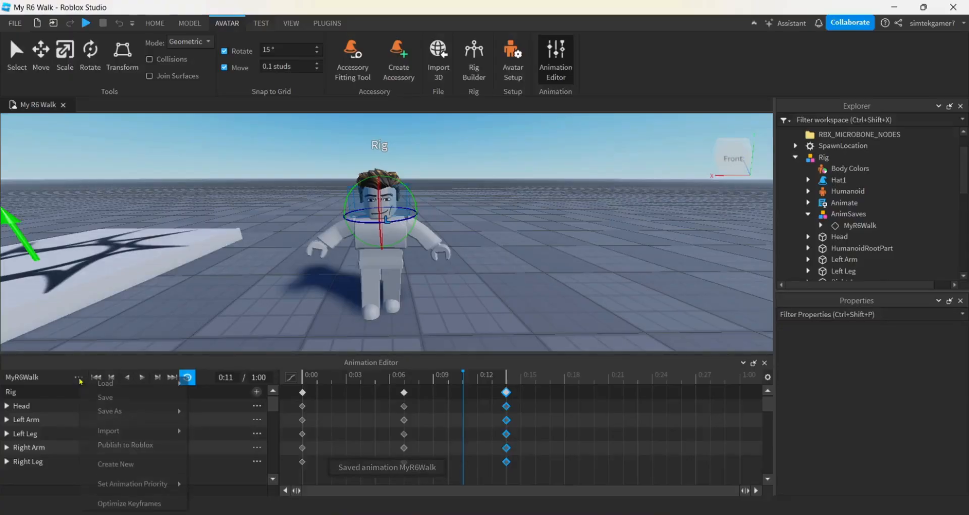
pyautogui.click(101, 445)
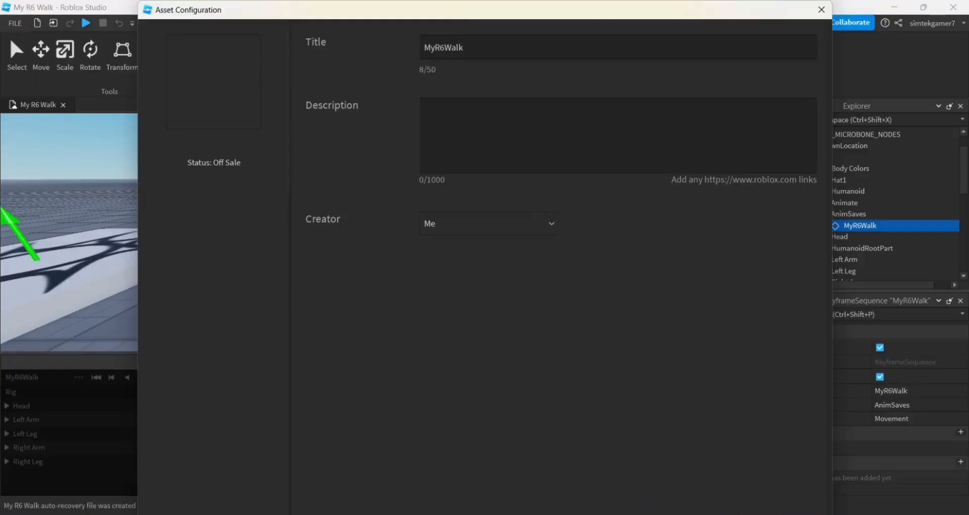
pyautogui.moveTo(439, 1); pyautogui.dragTo(415, 24)
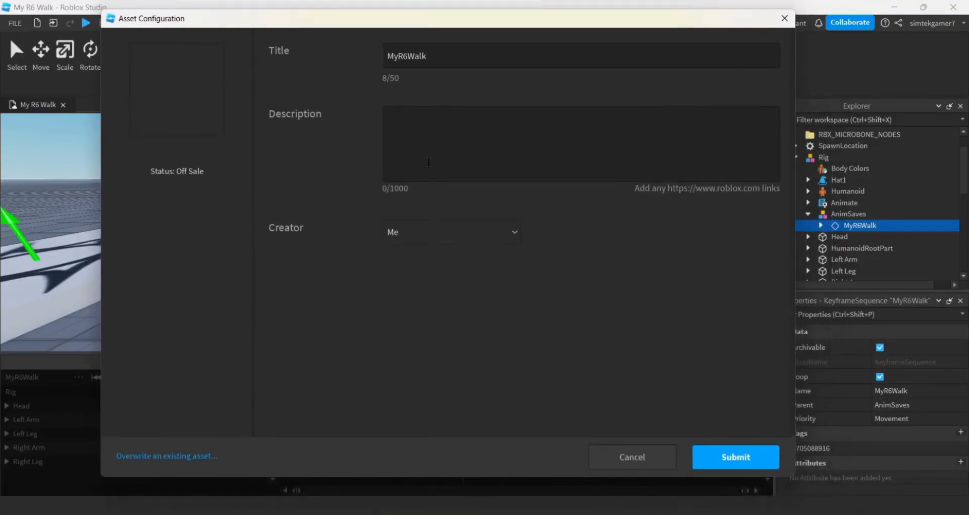
pyautogui.click(731, 457)
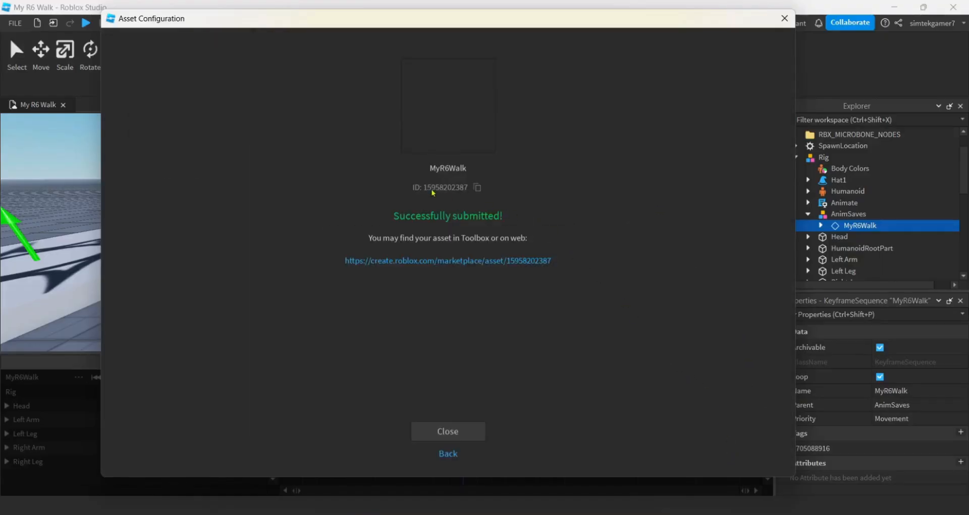
pyautogui.click(477, 188)
pyautogui.click(448, 432)
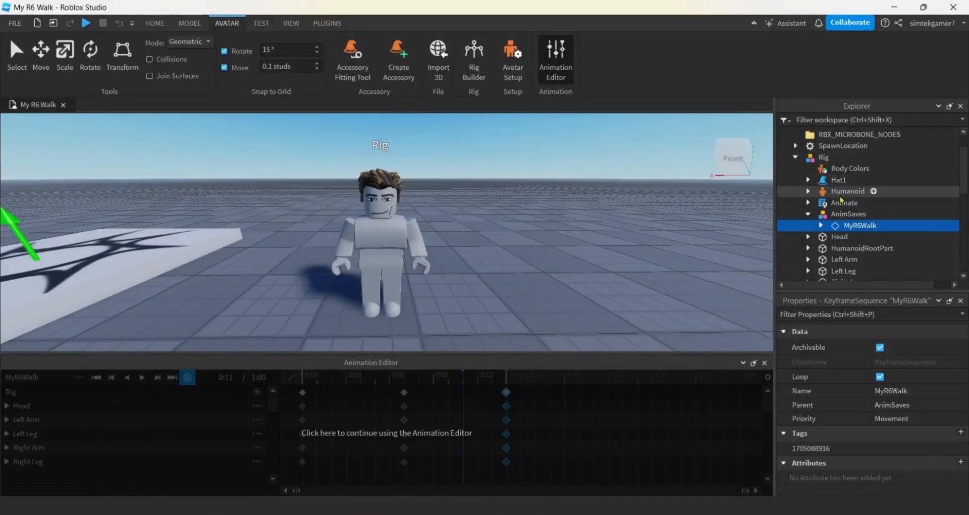
# - Add an Animation object to StarterCharacterScripts under StarterPlayer and name it MyR6Walk
pyautogui.scroll(-8, 841, 199)
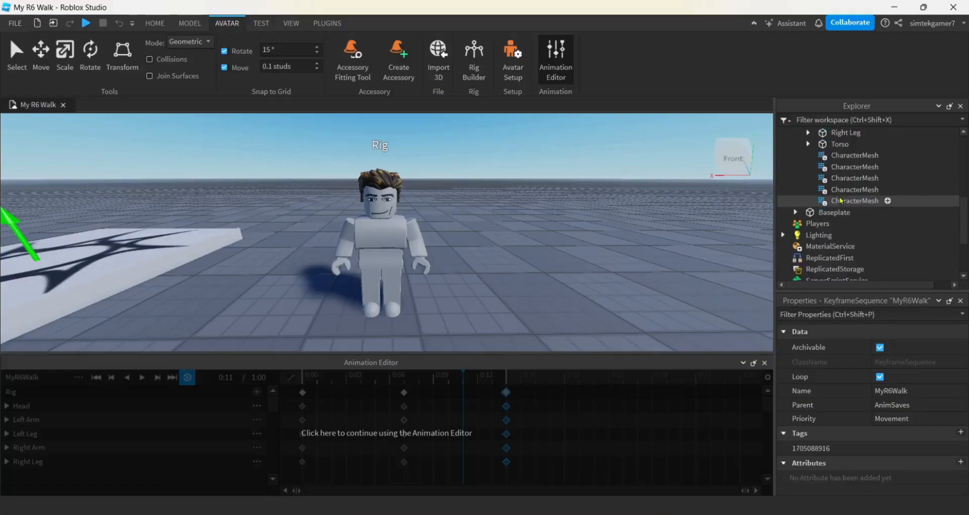
pyautogui.scroll(-2, 837, 202)
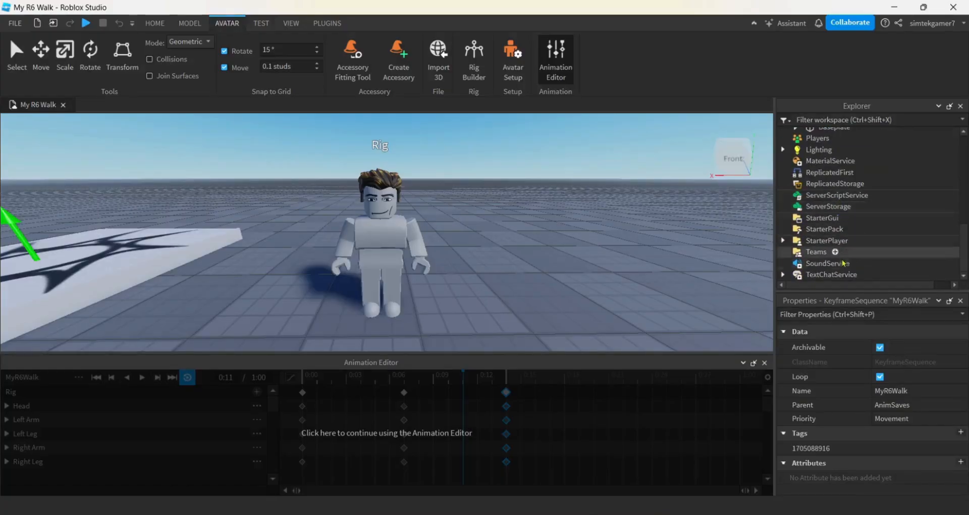
pyautogui.click(783, 241)
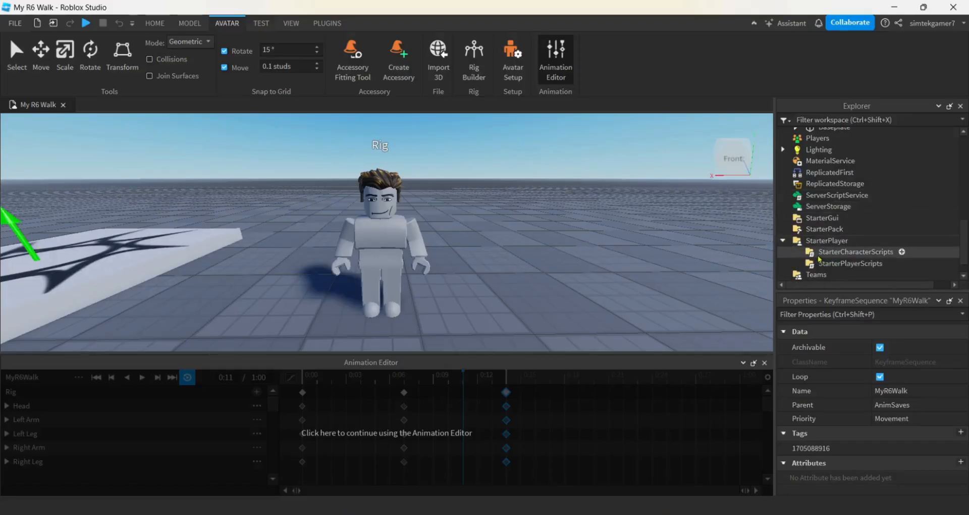
pyautogui.click(902, 252)
pyautogui.write('a')
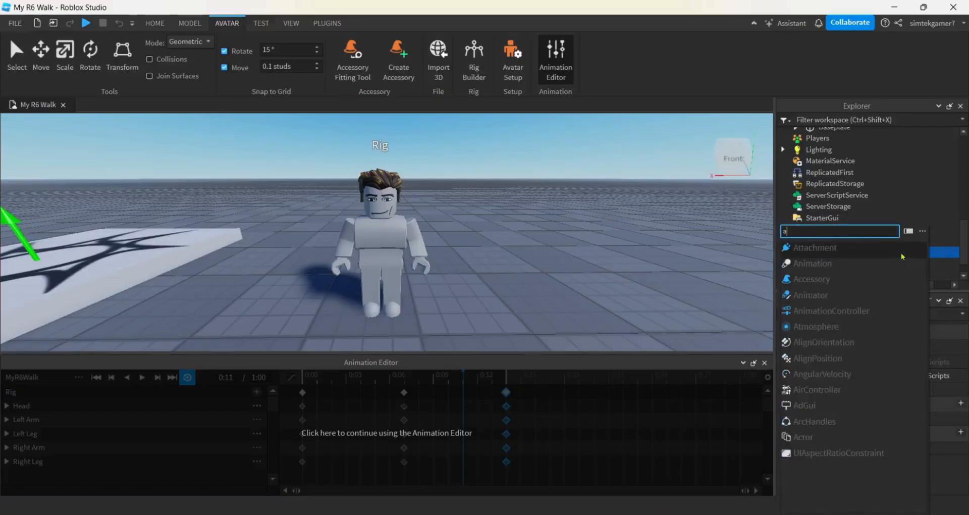
pyautogui.click(827, 264)
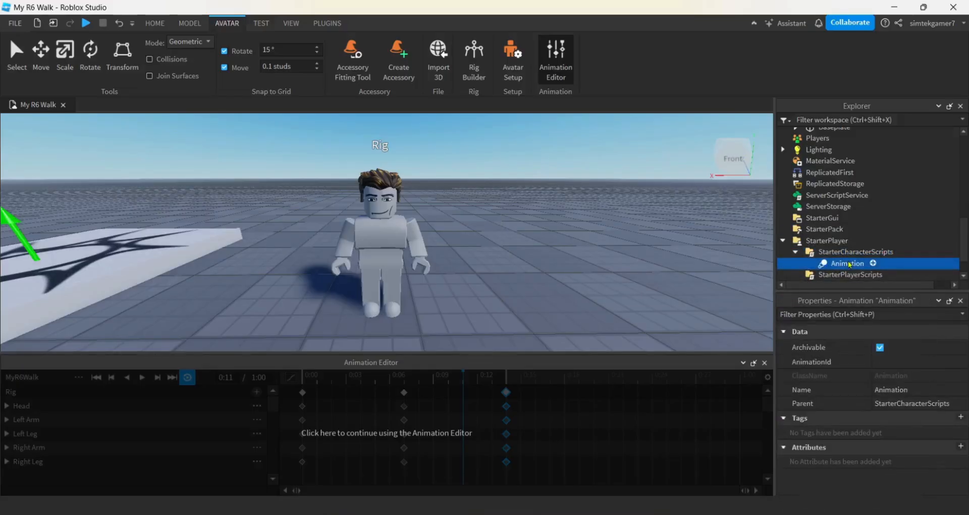
pyautogui.write('MyR6Walk')
pyautogui.click(885, 362)
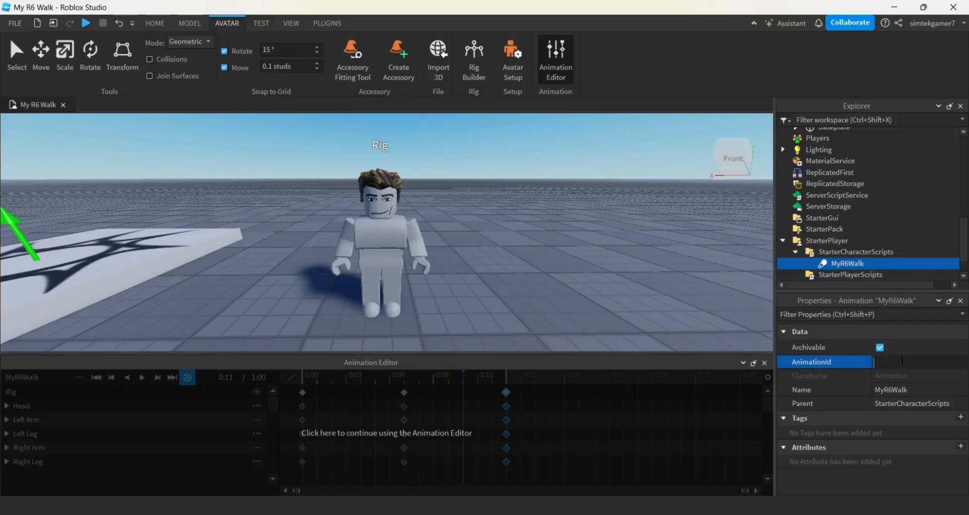
pyautogui.hotkey('ctrl', 'v')
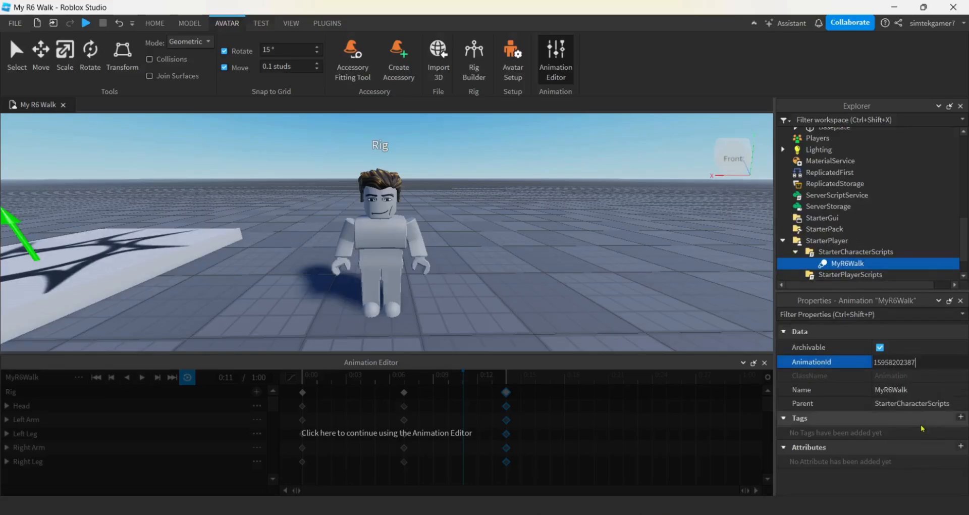
pyautogui.press('Return')
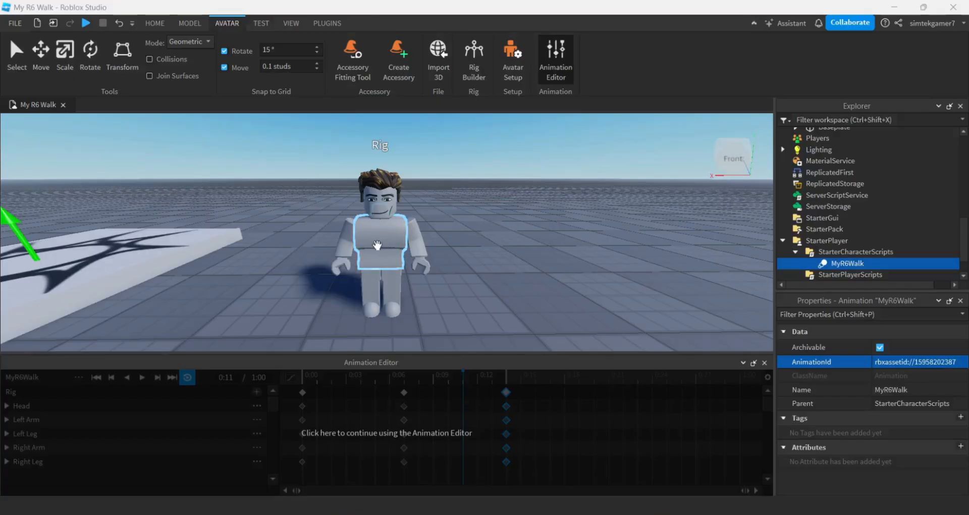
# - Close the Animation Editor and start a playtest, walking the character toward the camera to check its current walk
pyautogui.click(765, 363)
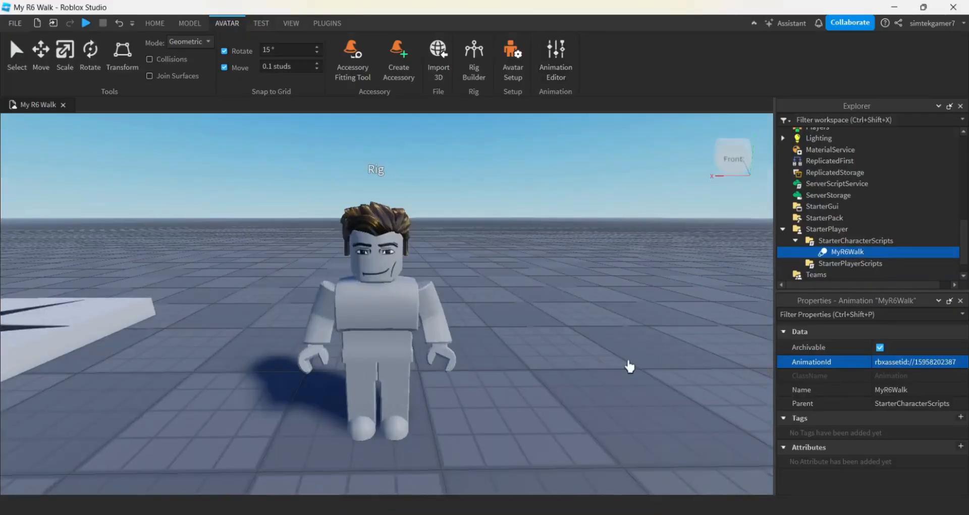
pyautogui.click(85, 22)
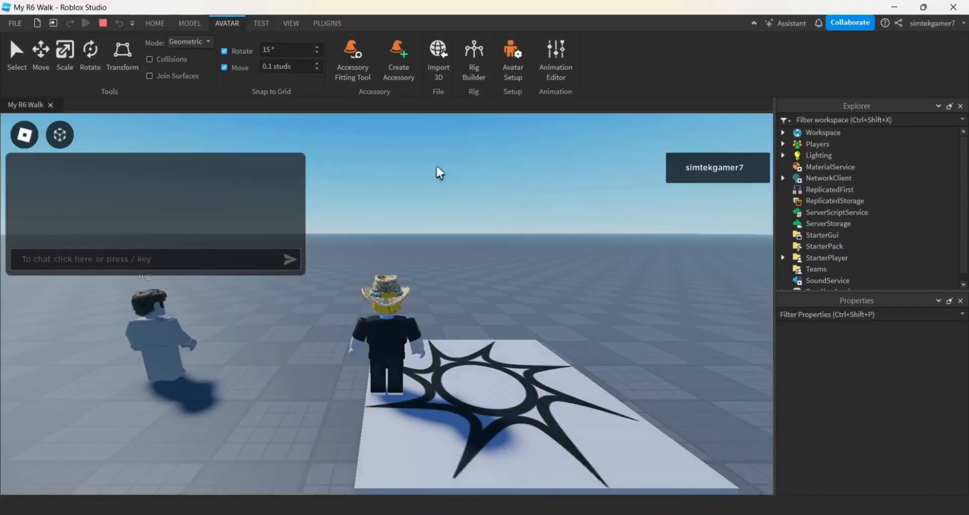
pyautogui.moveTo(483, 270); pyautogui.dragTo(484, 271, button='right')
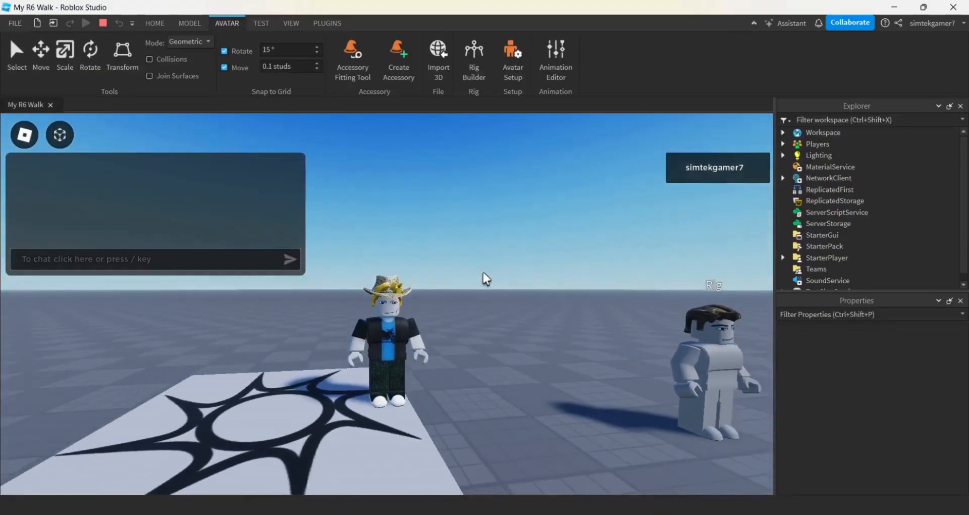
pyautogui.press('s')
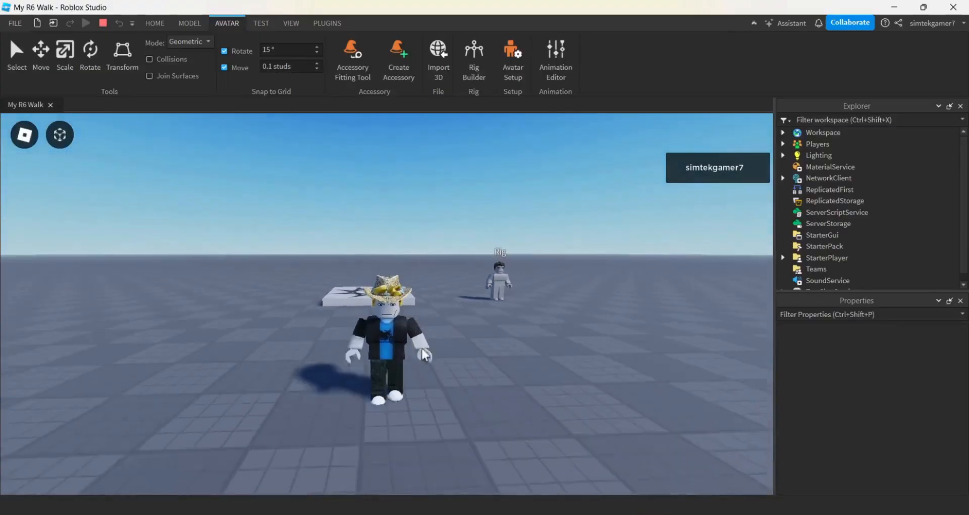
pyautogui.press('s')
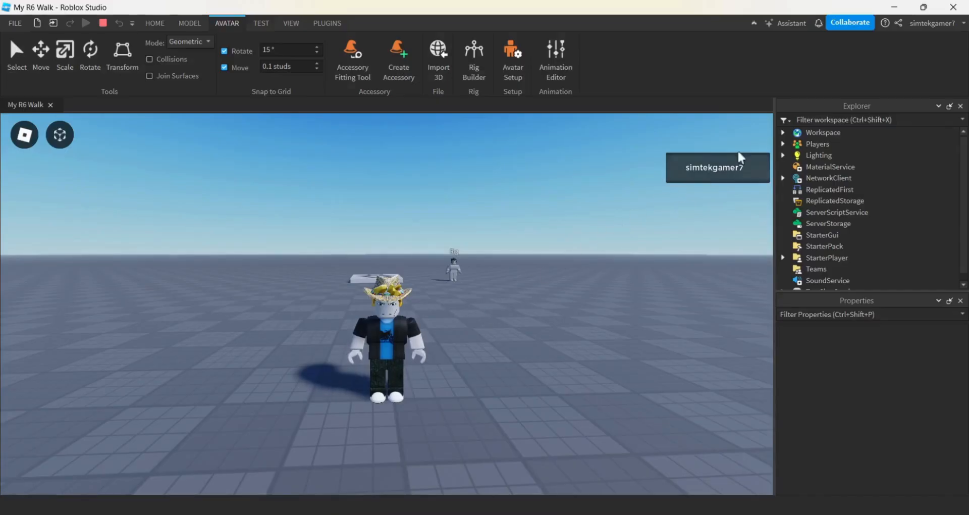
# - Copy the Animate script from the player's character model in the running game's Workspace
pyautogui.click(784, 133)
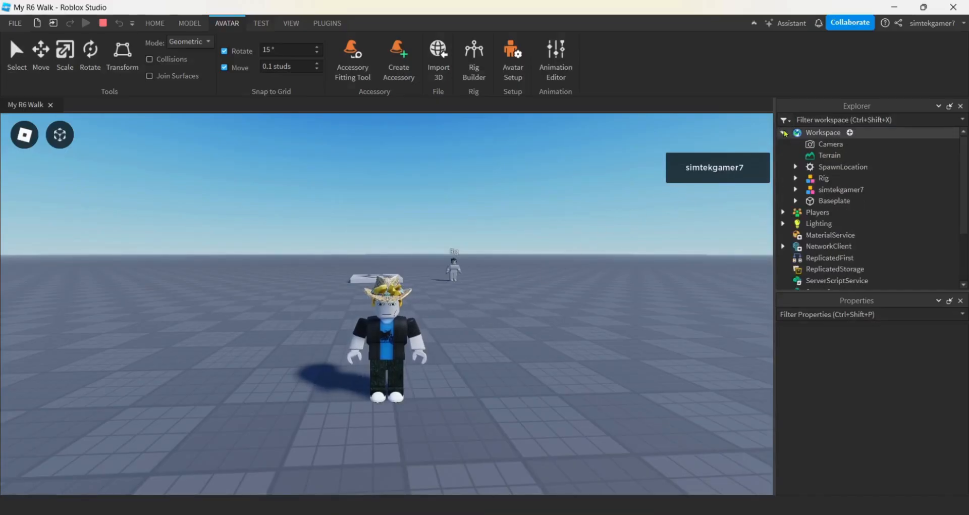
pyautogui.click(796, 190)
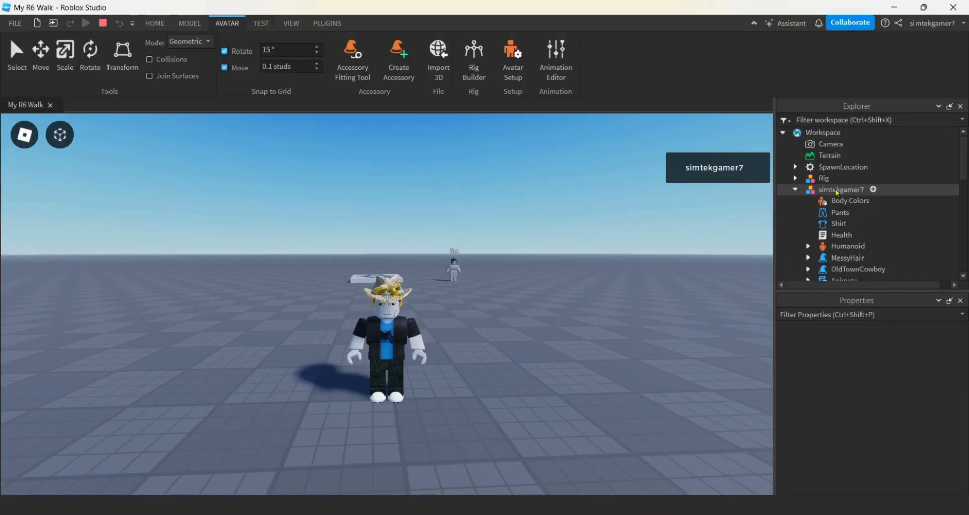
pyautogui.scroll(-1, 850, 243)
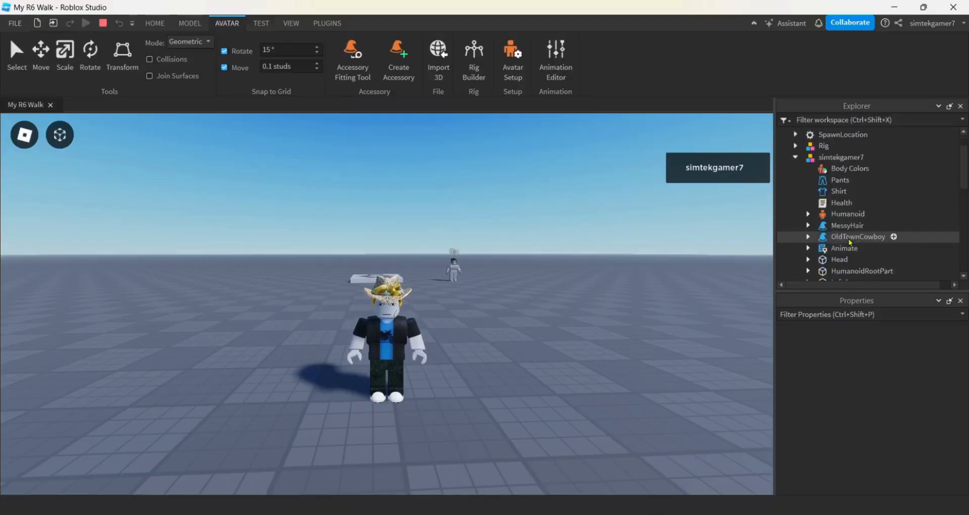
pyautogui.scroll(-1, 850, 242)
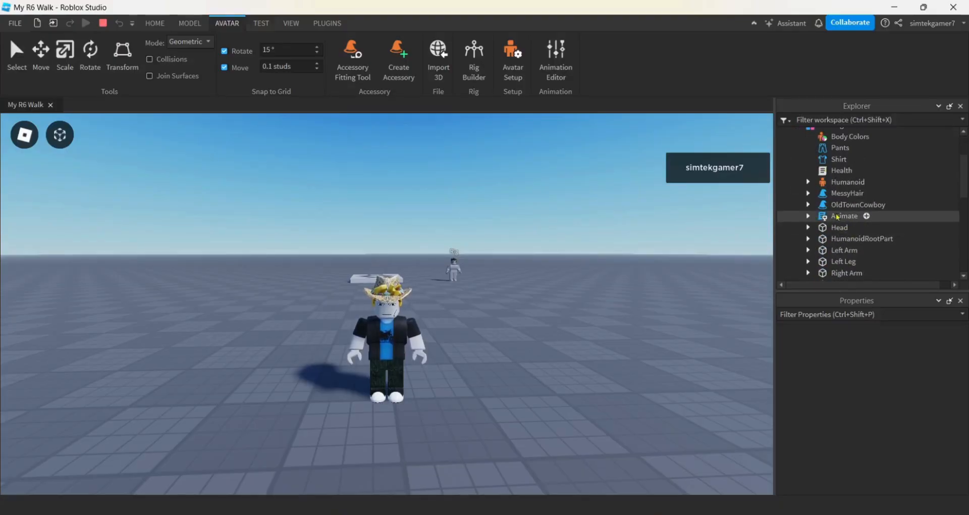
pyautogui.click(838, 217)
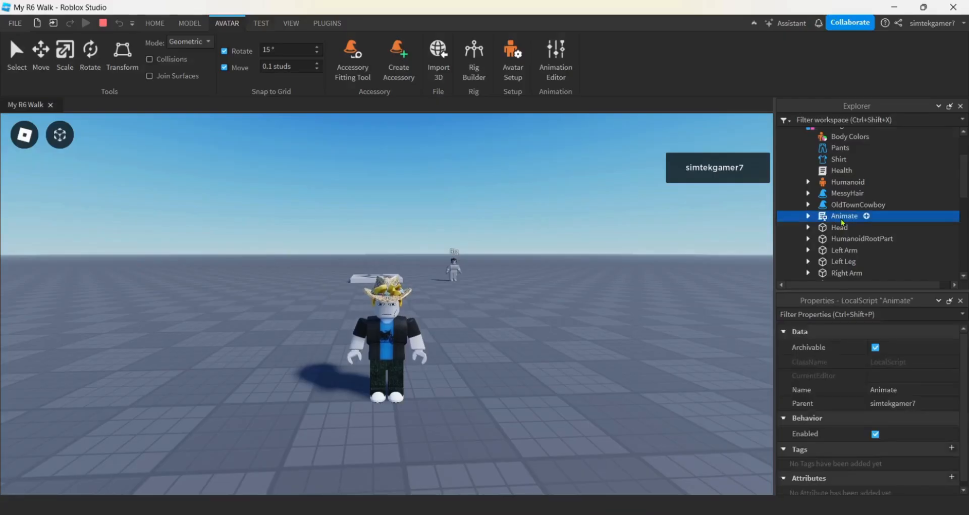
pyautogui.rightClick(845, 218)
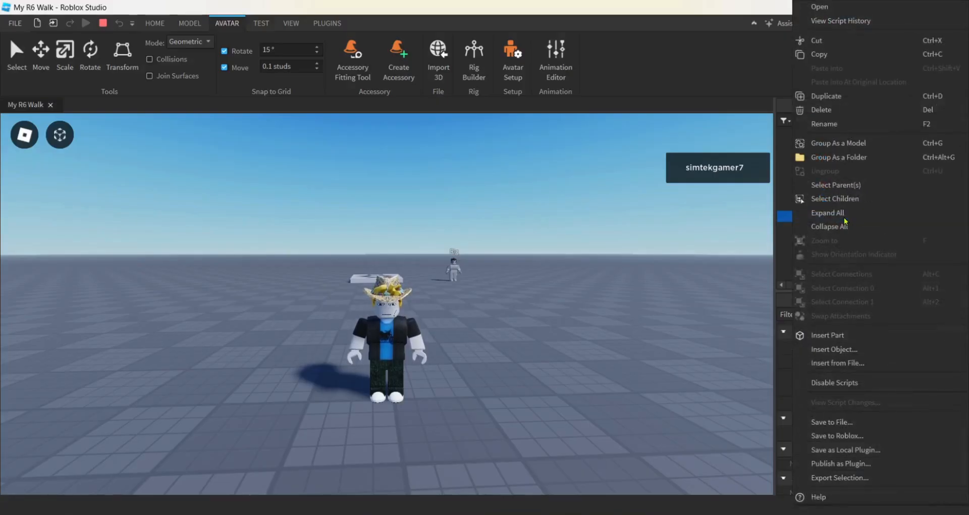
pyautogui.click(826, 61)
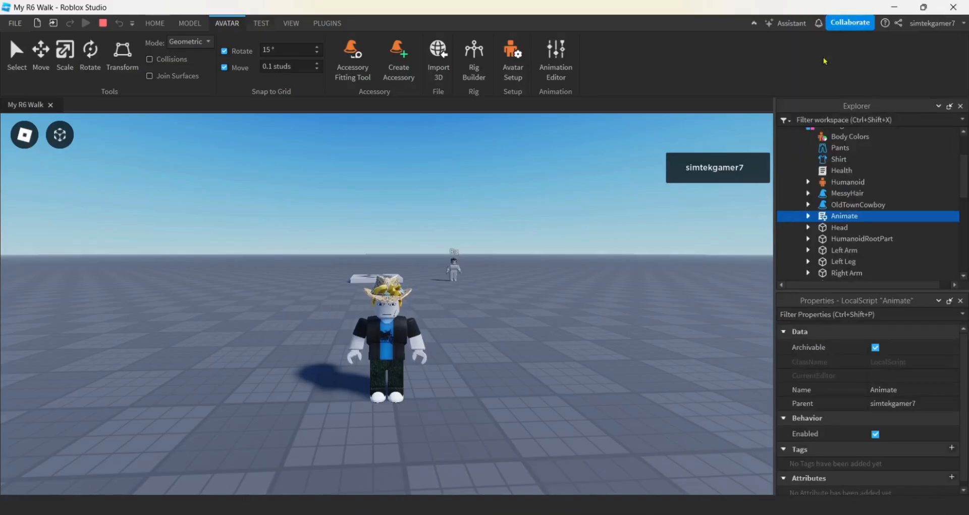
# - Stop the playtest and paste the copied Animate script into StarterCharacterScripts
pyautogui.click(109, 24)
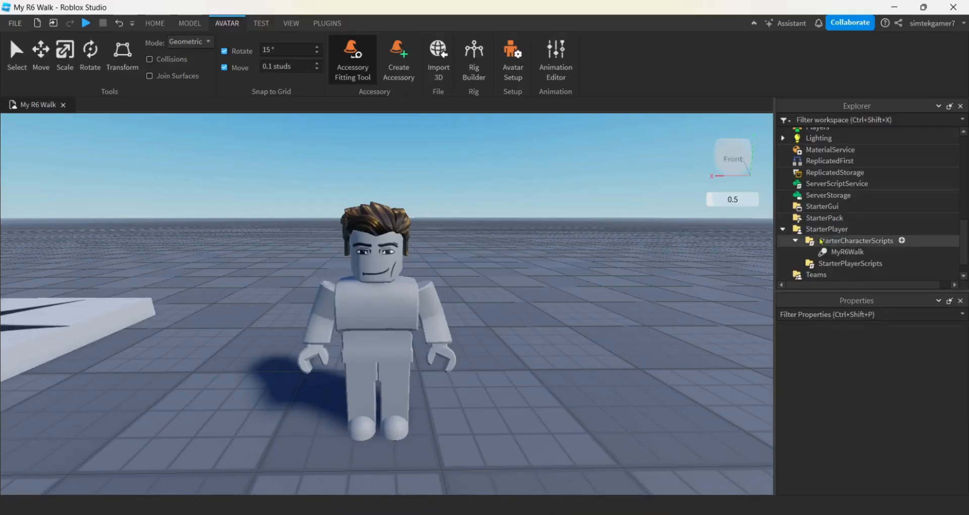
pyautogui.click(831, 243)
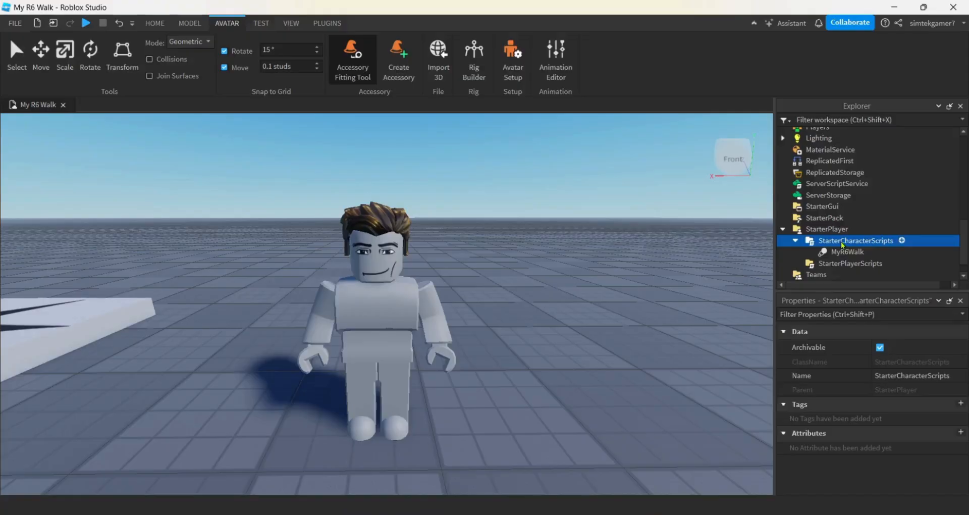
pyautogui.rightClick(842, 245)
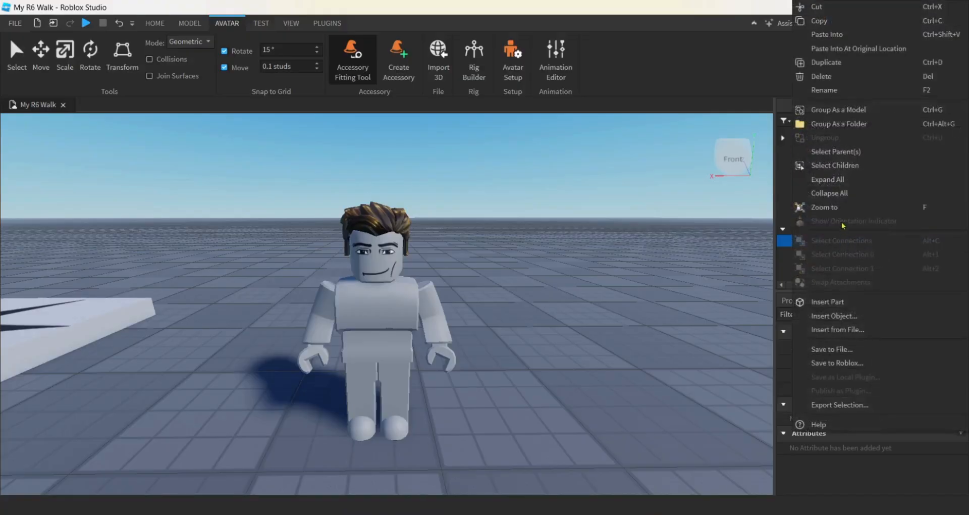
pyautogui.click(829, 36)
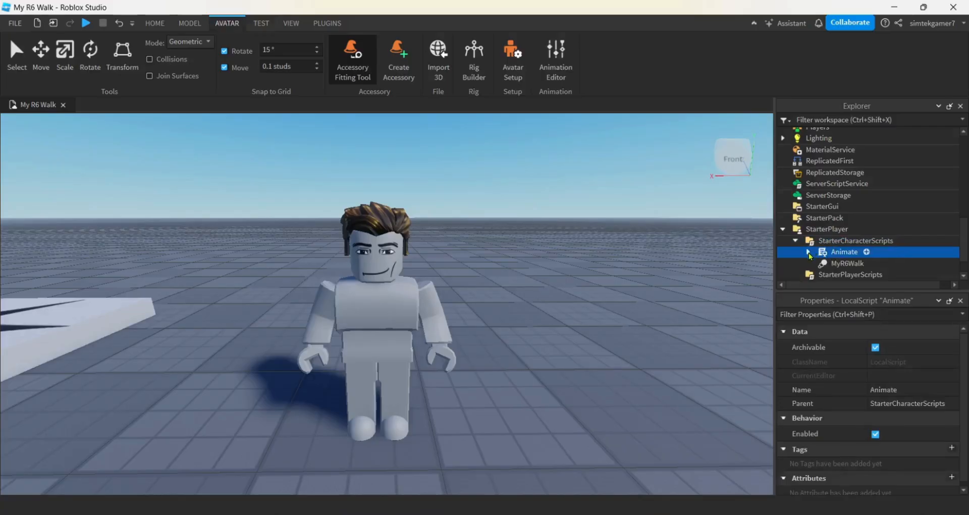
# - Expand the pasted Animate script to find its walk value, and copy the AnimationId of the MyR6Walk object
pyautogui.click(808, 252)
pyautogui.scroll(-2, 835, 230)
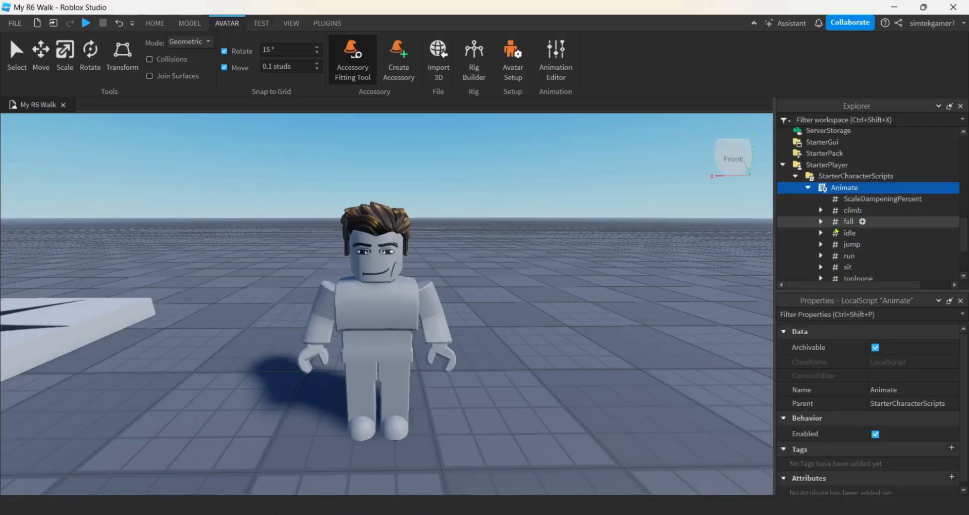
pyautogui.scroll(-1, 836, 233)
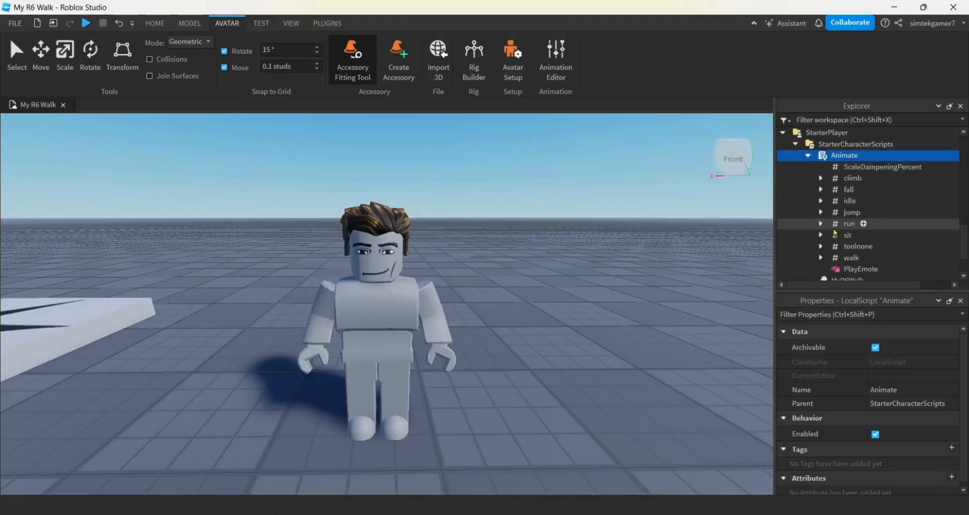
pyautogui.click(852, 256)
pyautogui.scroll(-1, 854, 253)
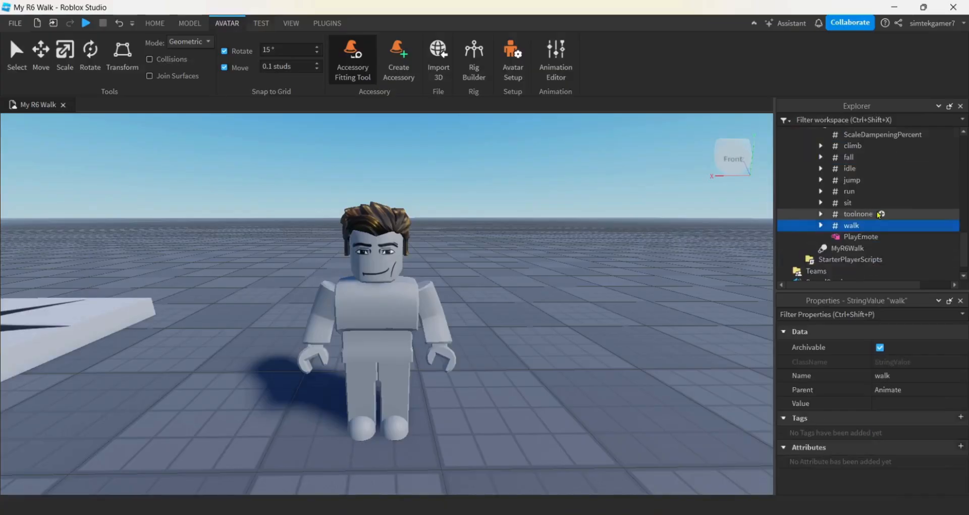
pyautogui.click(840, 250)
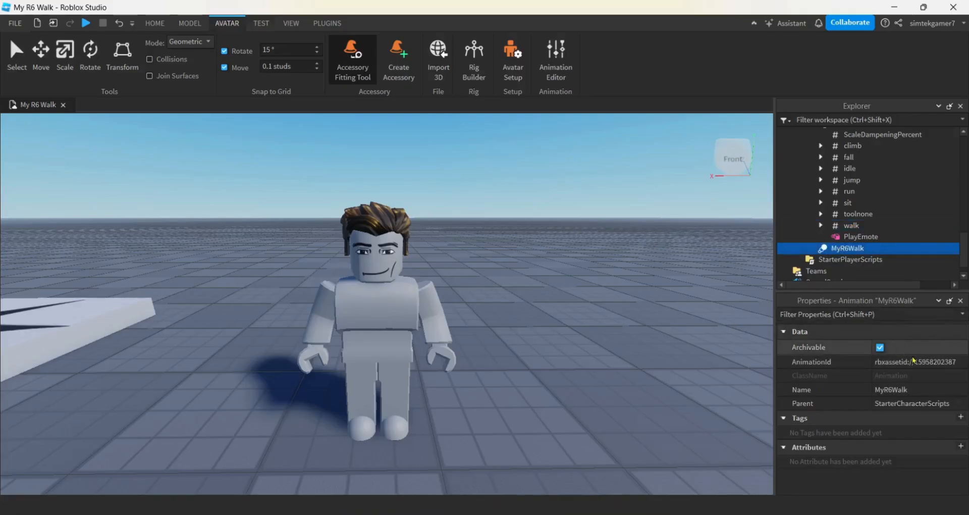
pyautogui.click(960, 361)
pyautogui.moveTo(961, 362); pyautogui.dragTo(871, 363)
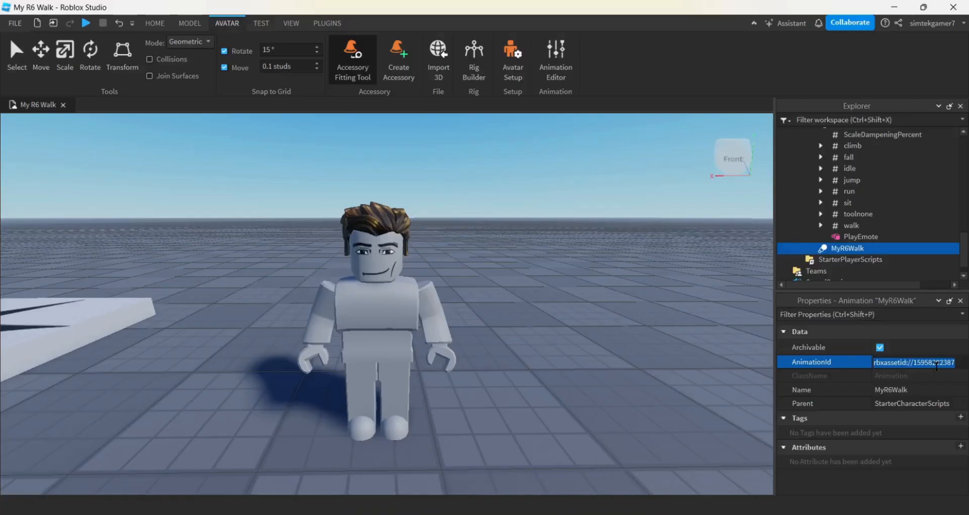
pyautogui.click(850, 226)
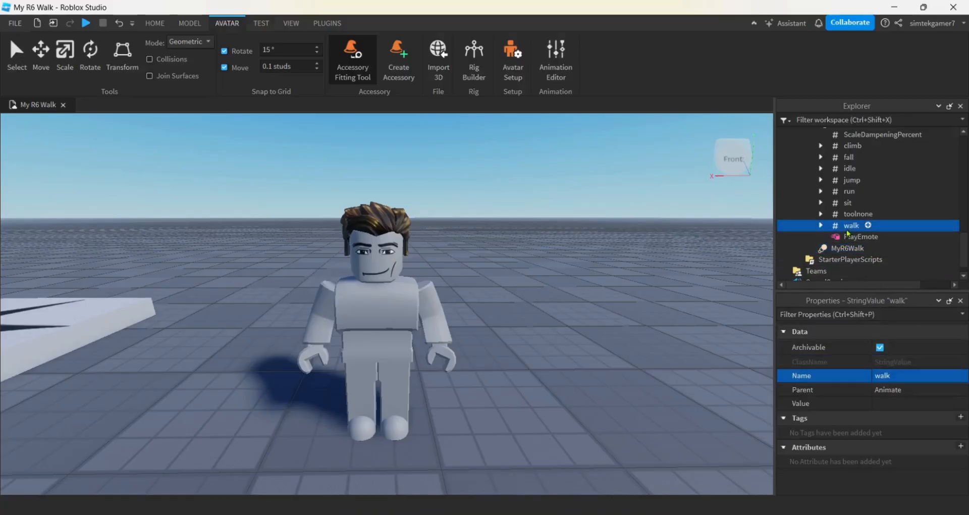
pyautogui.click(821, 225)
pyautogui.click(866, 238)
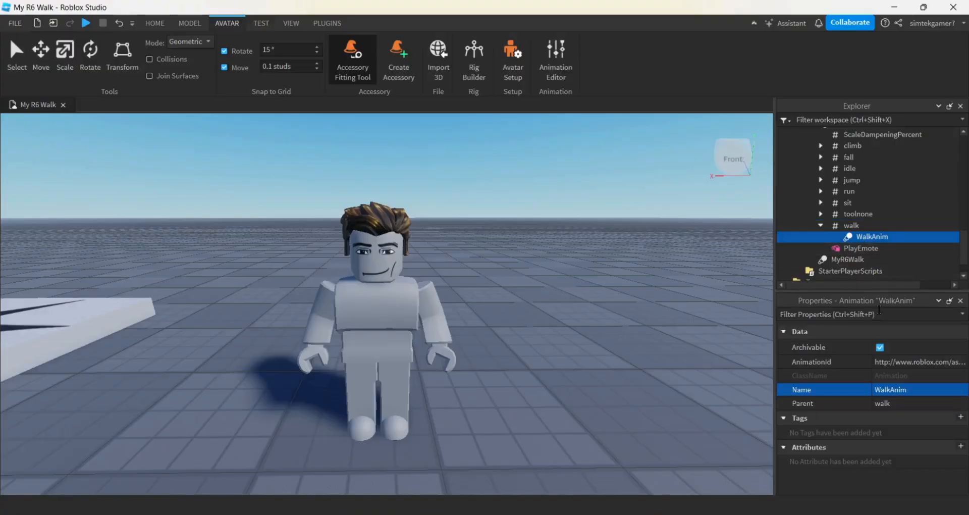
pyautogui.click(894, 362)
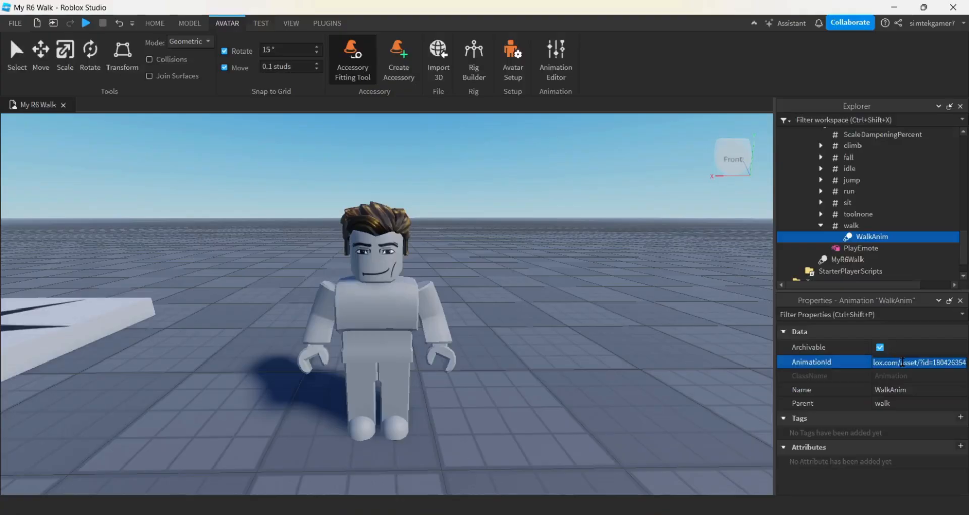
pyautogui.hotkey('ctrl', 'v')
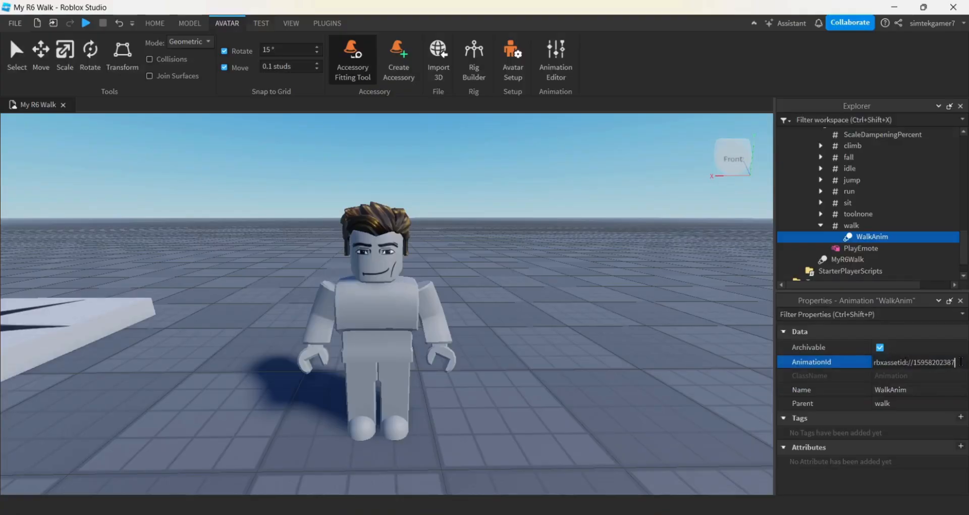
pyautogui.press('Return')
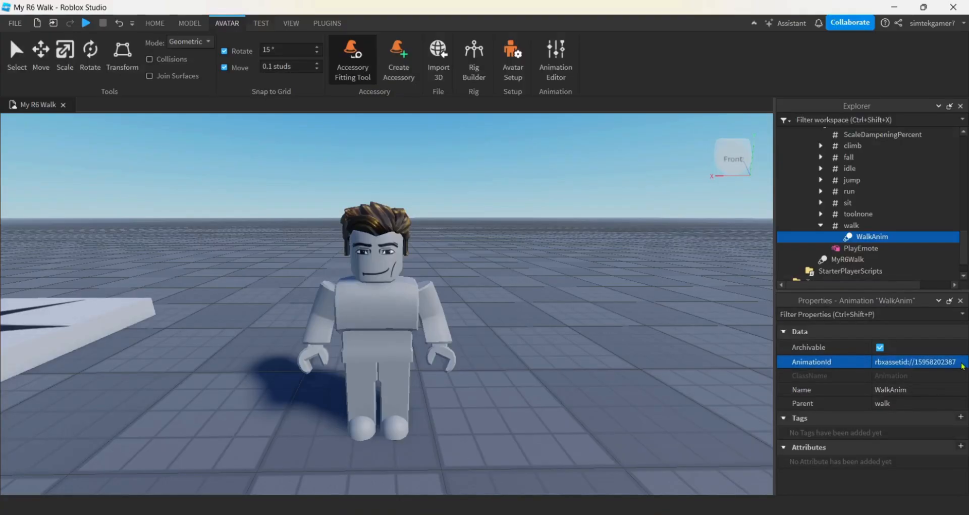
# - Start a playtest and walk the character in several directions, viewing the walk animation from different angles
pyautogui.click(85, 23)
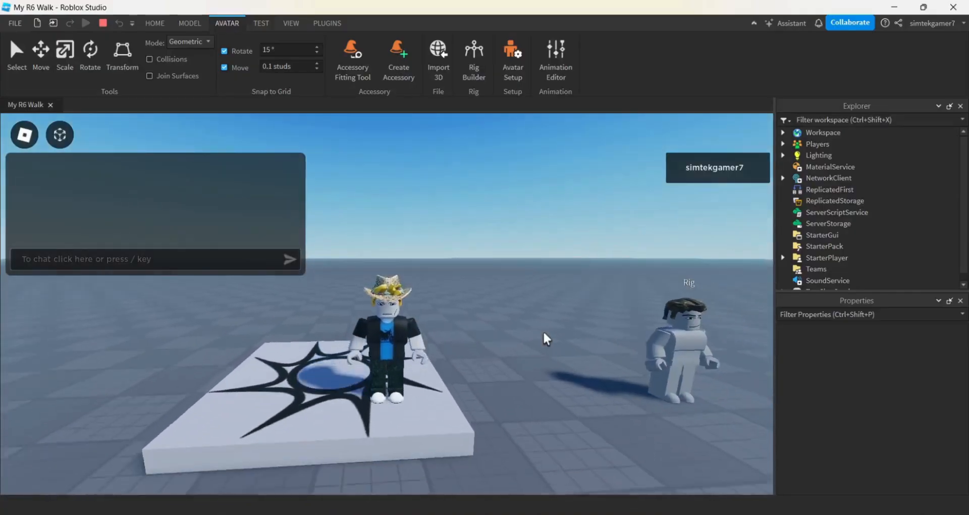
pyautogui.press('s')
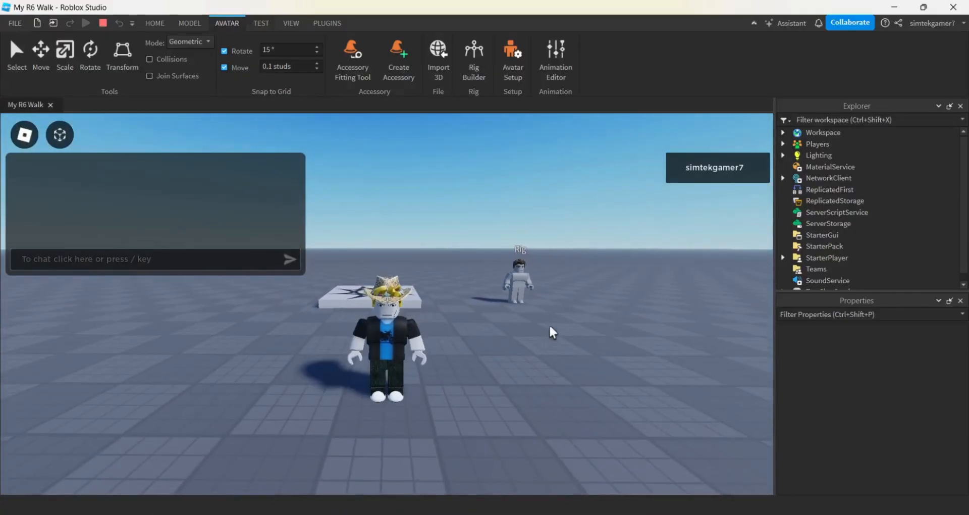
pyautogui.moveTo(549, 325); pyautogui.dragTo(550, 310, button='right')
pyautogui.press('s')
pyautogui.moveTo(476, 368); pyautogui.dragTo(477, 378, button='right')
pyautogui.press('s')
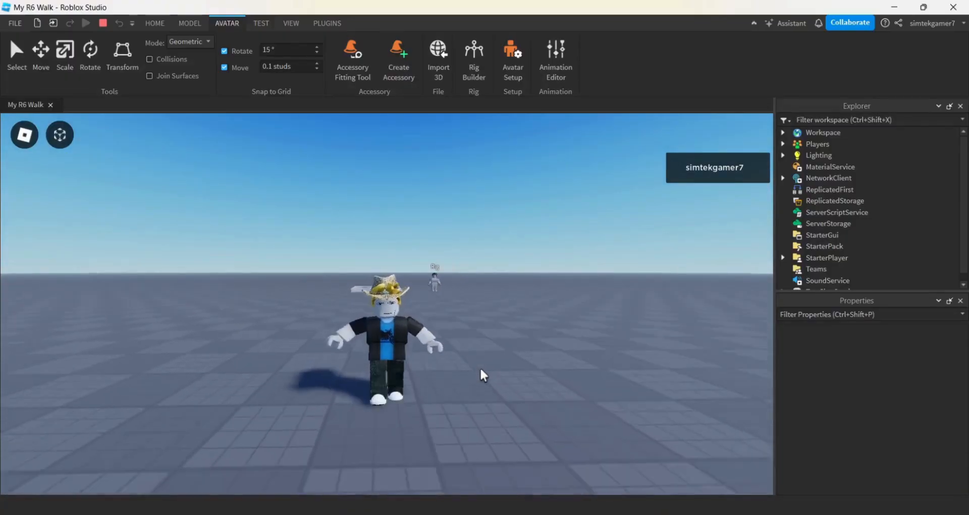
pyautogui.press('a')
pyautogui.moveTo(480, 369); pyautogui.dragTo(509, 384, button='right')
pyautogui.press('s')
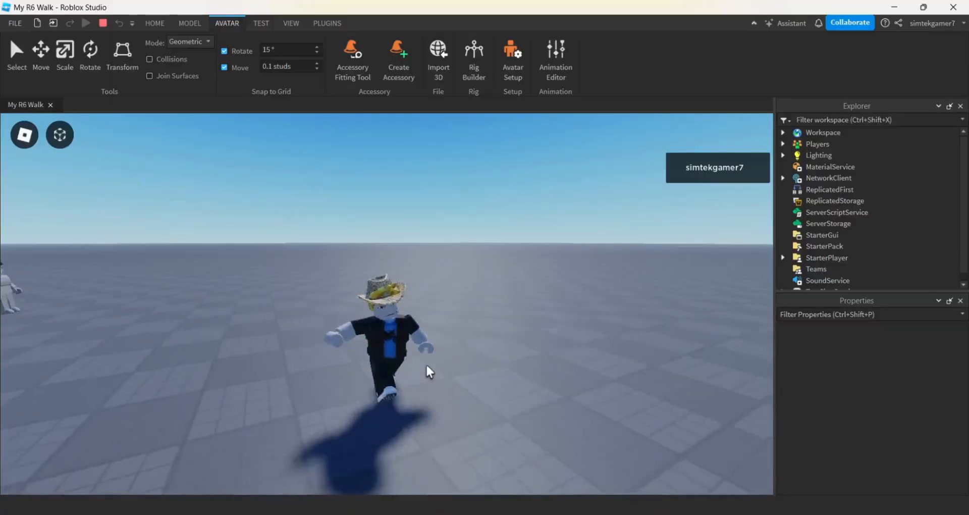
pyautogui.press('d')
pyautogui.press('s')
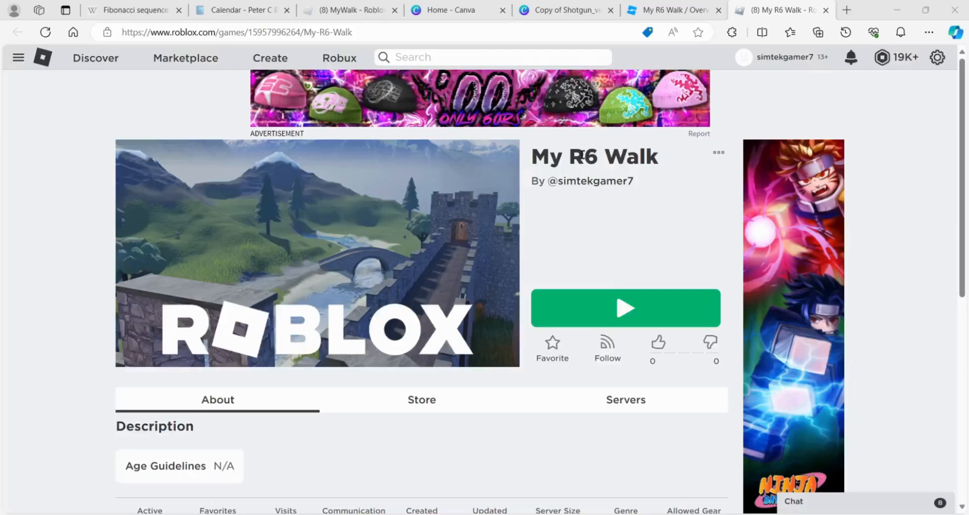
# - Launch the My R6 Walk game from its Roblox web page and walk the character around to check the walk animation
pyautogui.click(616, 311)
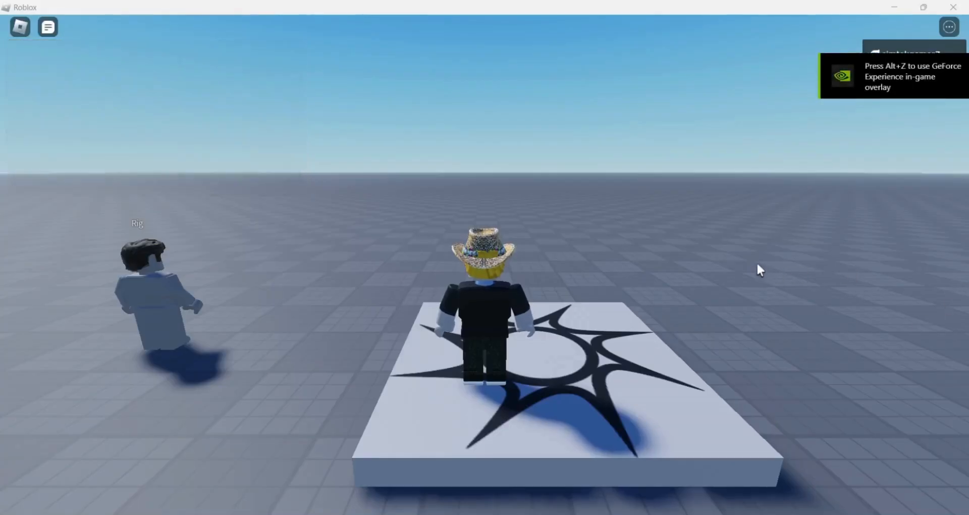
pyautogui.moveTo(761, 270); pyautogui.dragTo(761, 258, button='right')
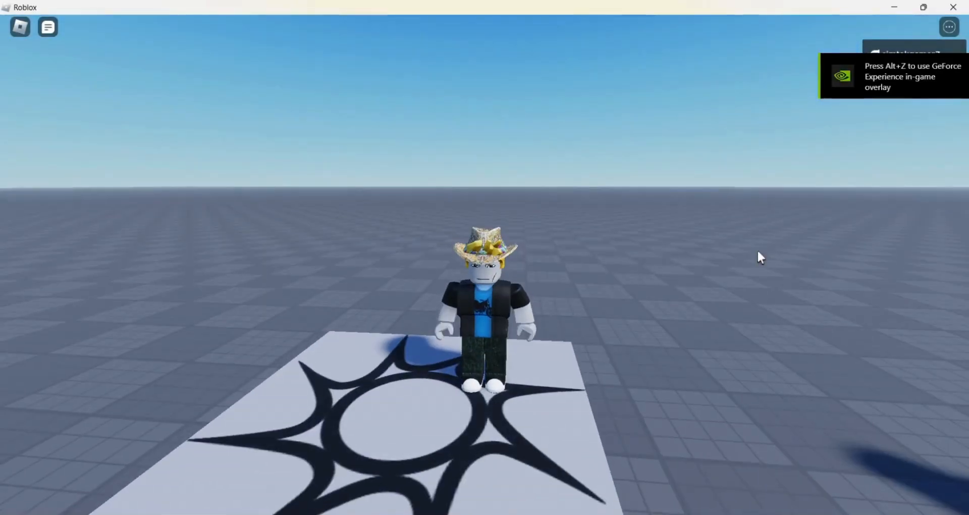
pyautogui.scroll(-3, 757, 258)
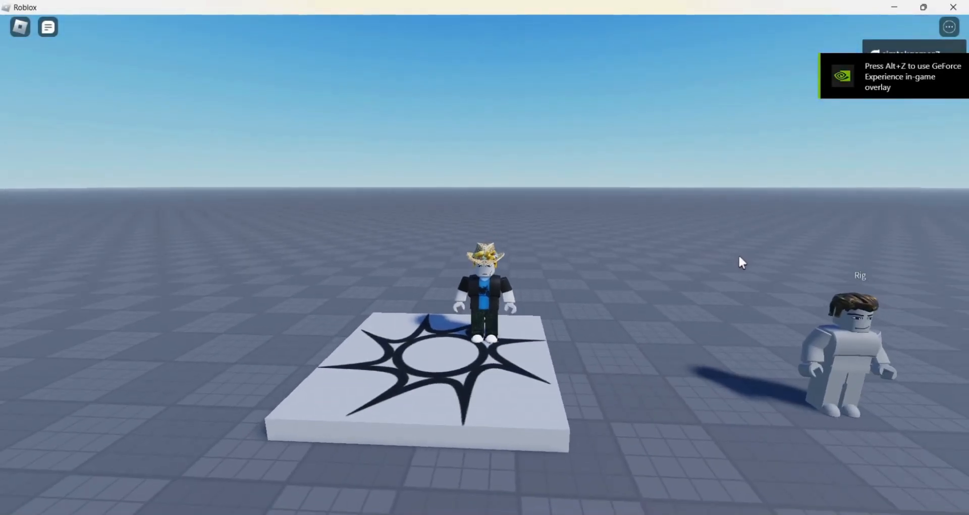
pyautogui.press('s')
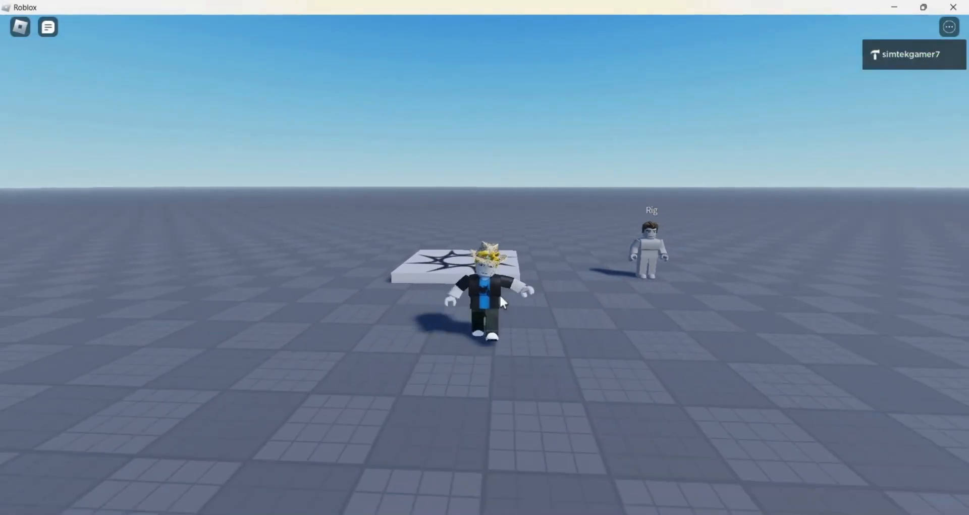
pyautogui.moveTo(551, 318); pyautogui.dragTo(551, 318, button='right')
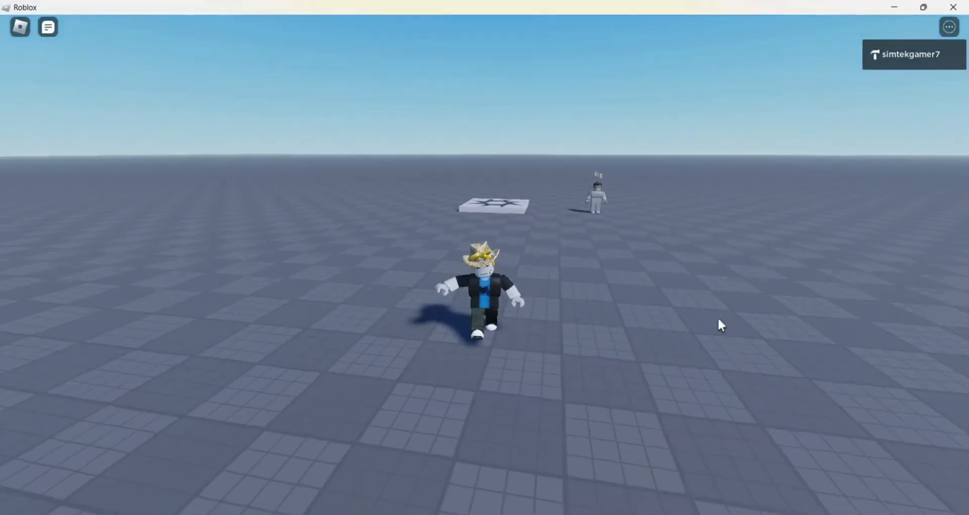
pyautogui.moveTo(672, 317); pyautogui.dragTo(672, 317, button='right')
pyautogui.press('a')
pyautogui.press('w')
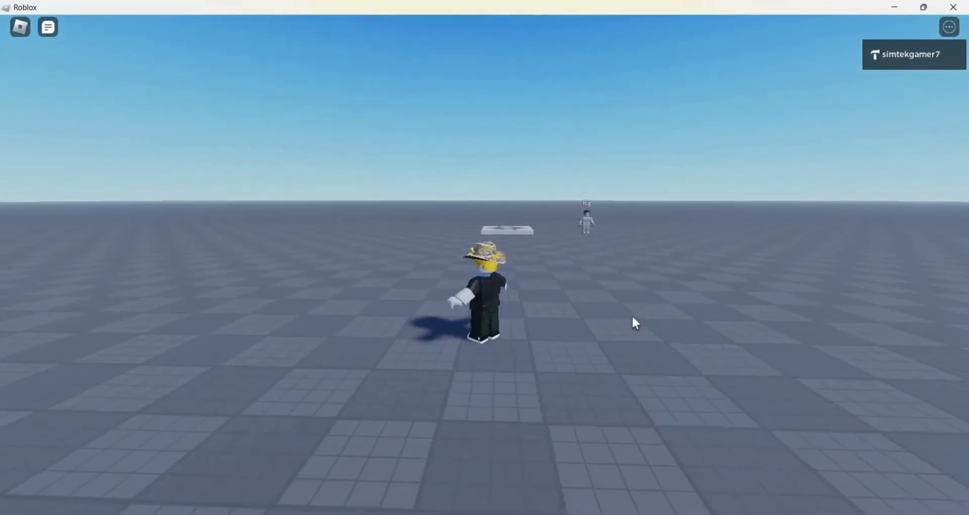
pyautogui.moveTo(613, 313); pyautogui.dragTo(613, 313, button='right')
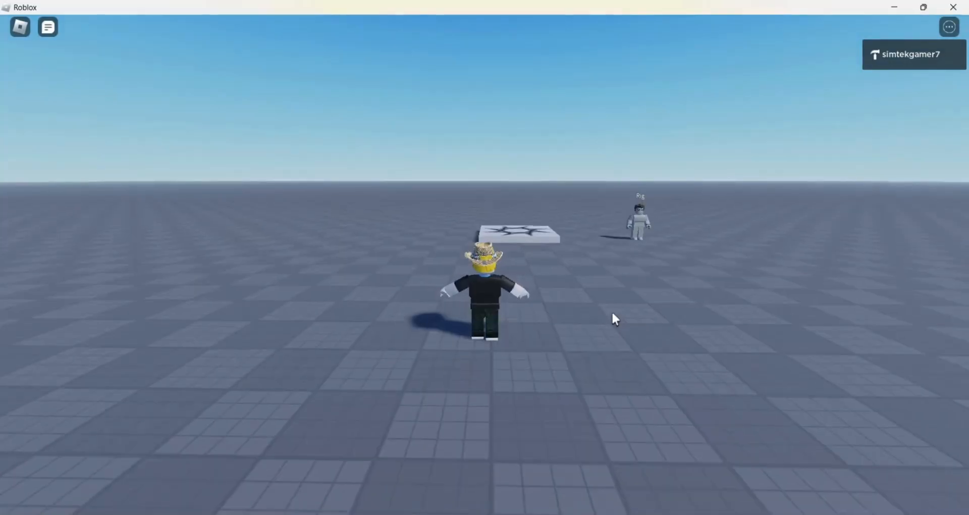
pyautogui.press('s')
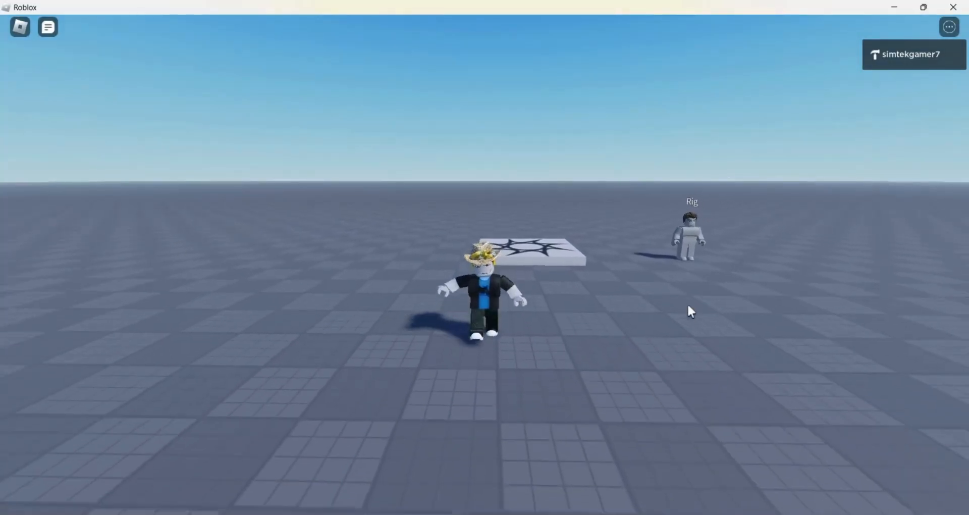
pyautogui.press('s')
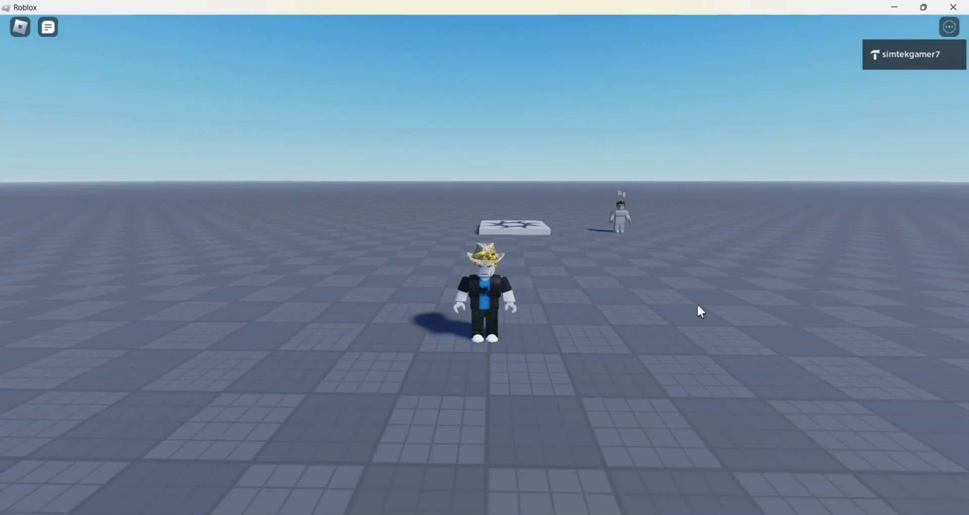